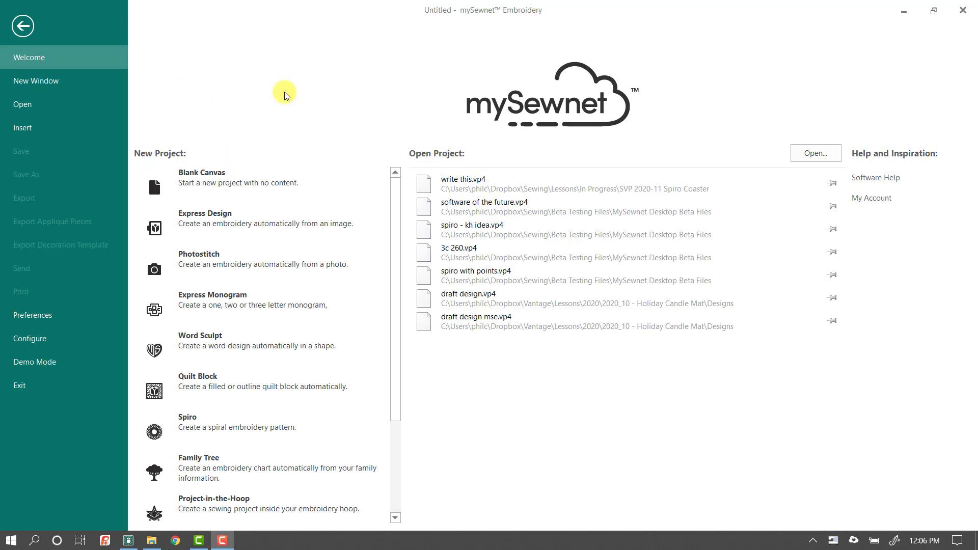
Start a blank canvas project with a custom hoop size of 100 mm wide by 100 mm high
click(253, 183)
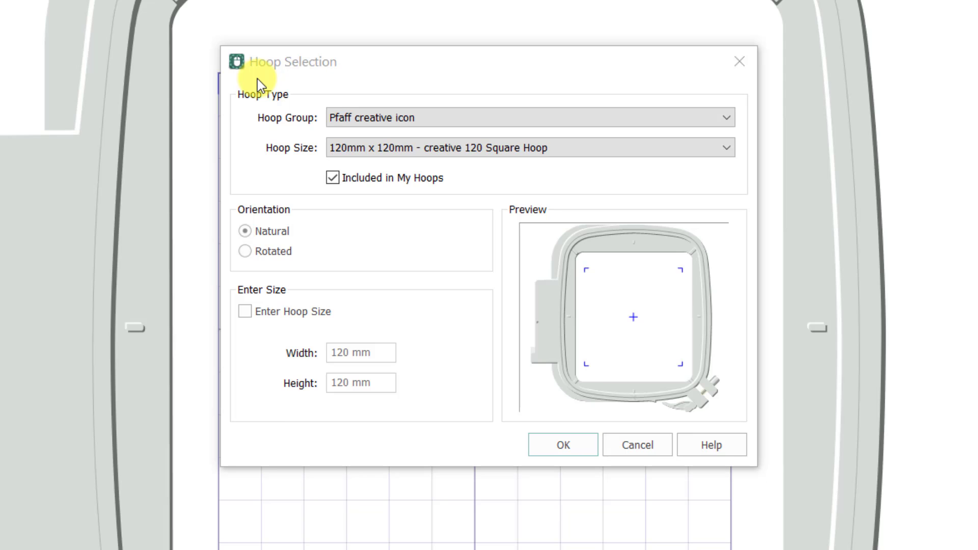
click(293, 310)
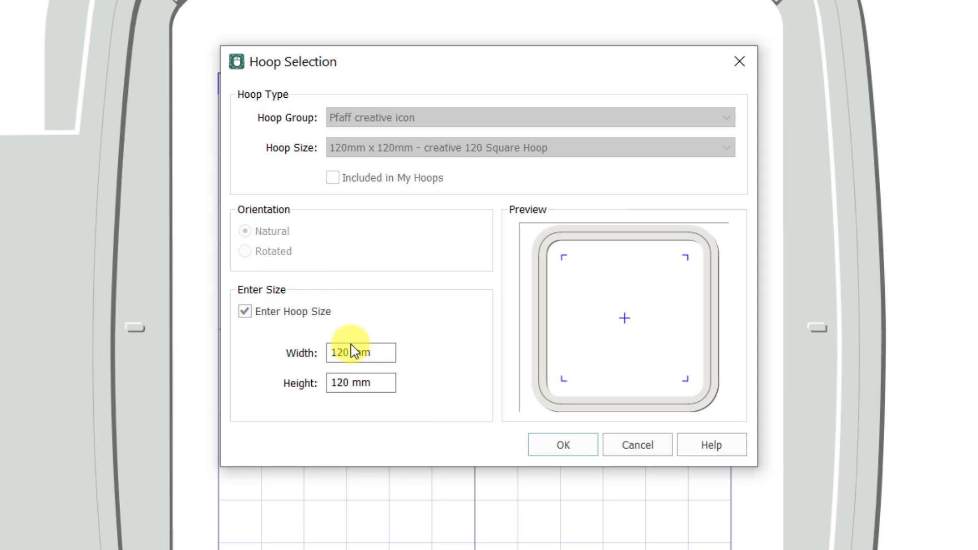
double_click(390, 352)
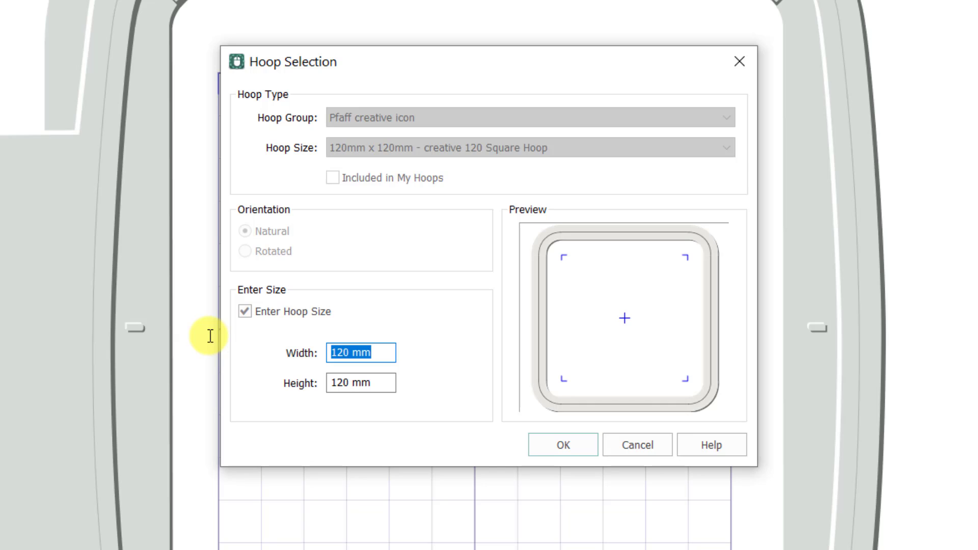
text(100)
key(Tab)
text(100)
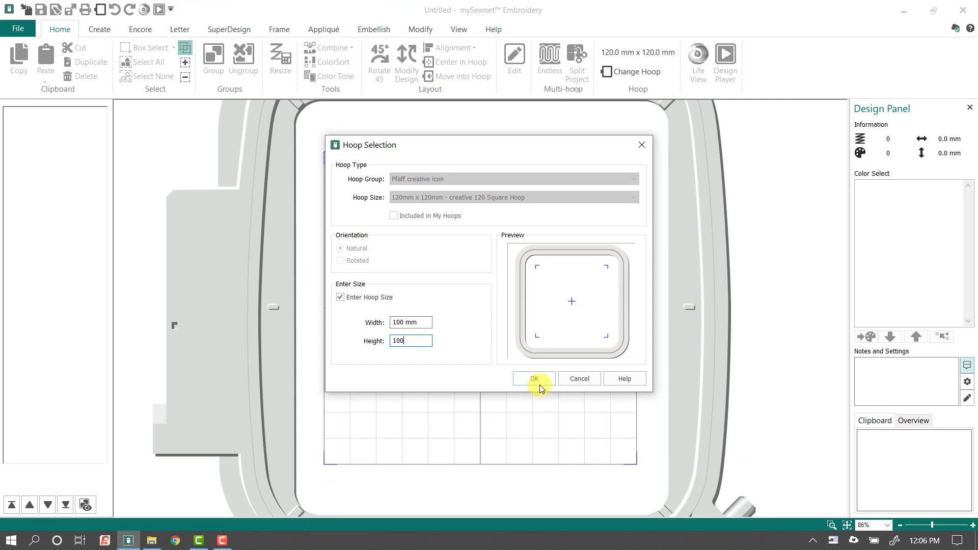
click(557, 430)
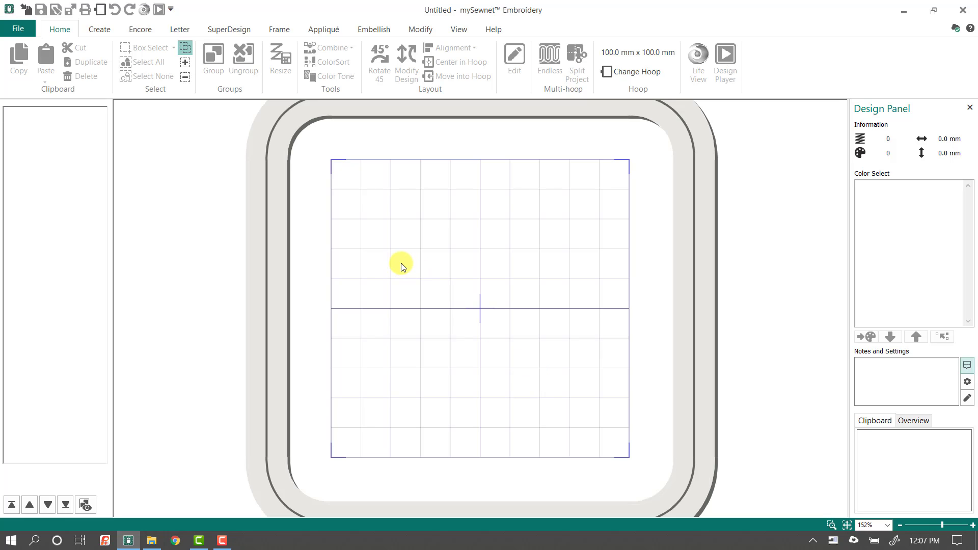
Place the lettering 2020 on the work area using the Christmas 50-100mm font
click(180, 30)
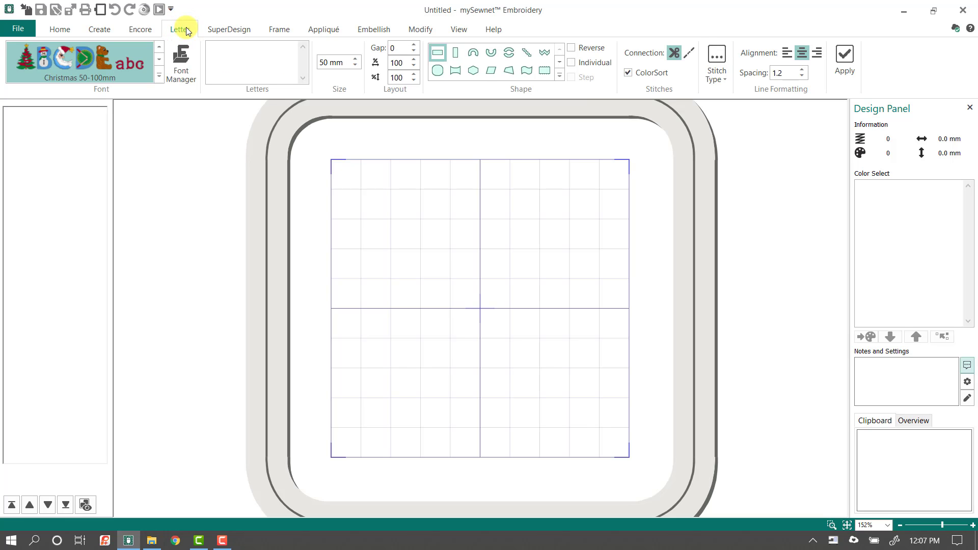
click(159, 76)
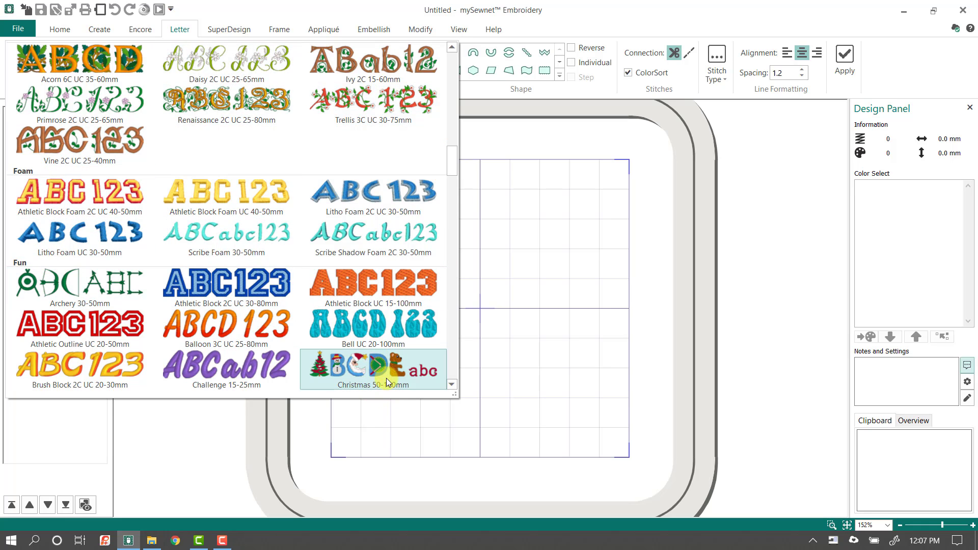
click(423, 374)
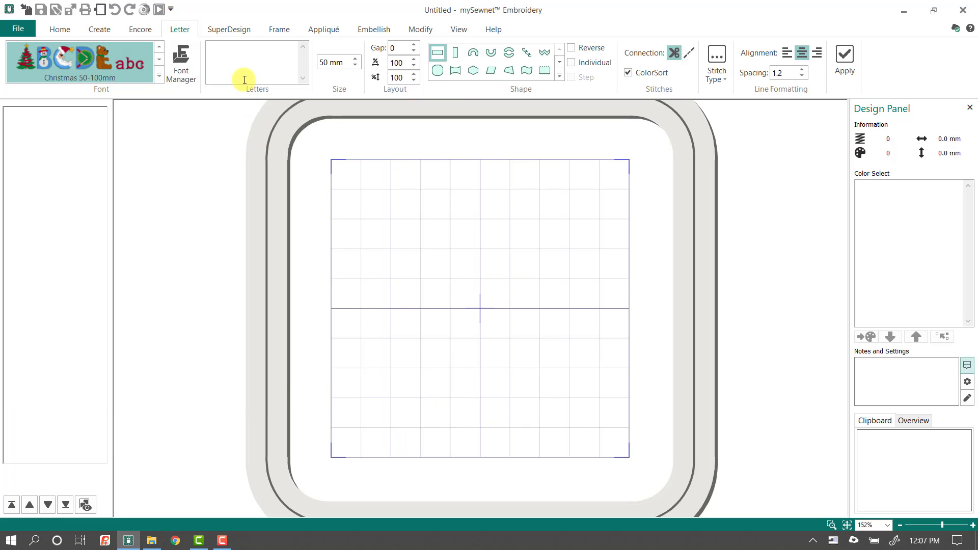
click(237, 49)
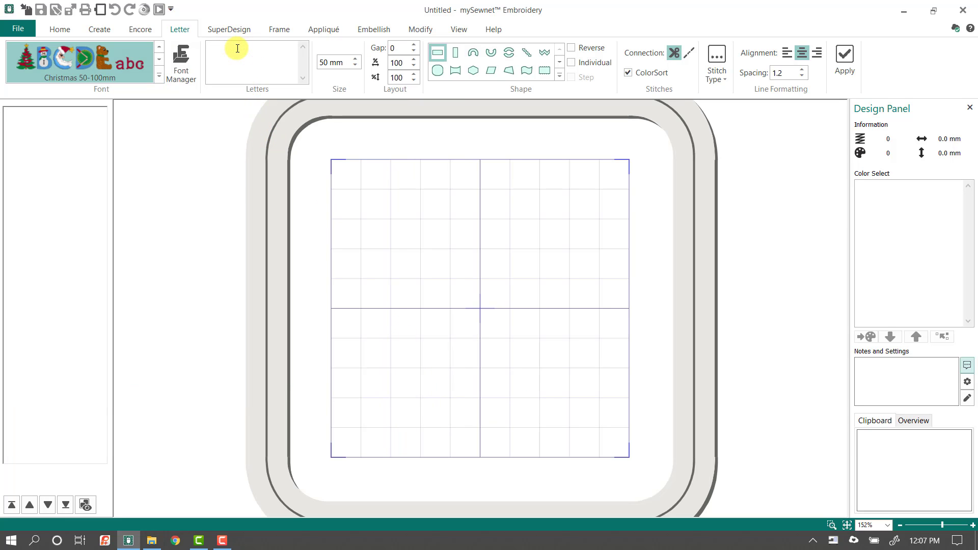
text(2020)
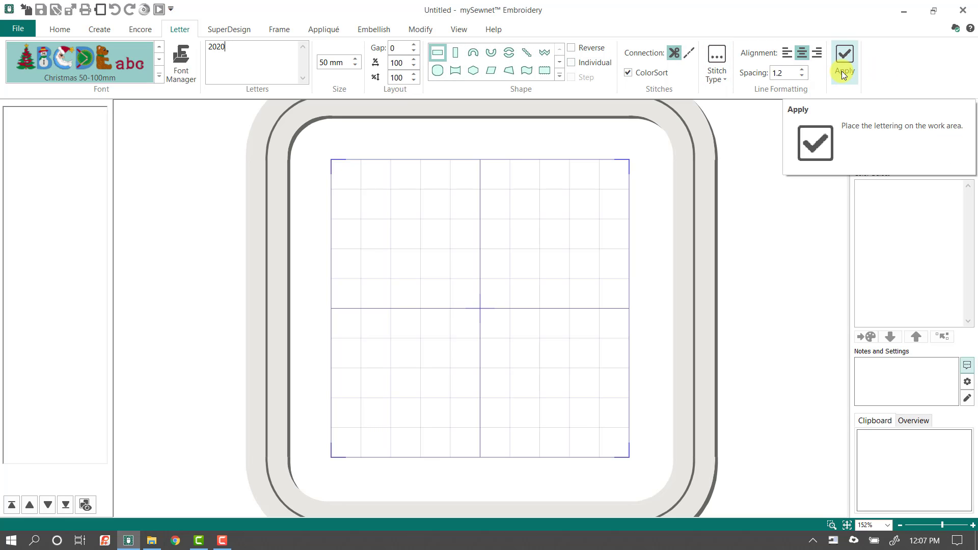
click(843, 61)
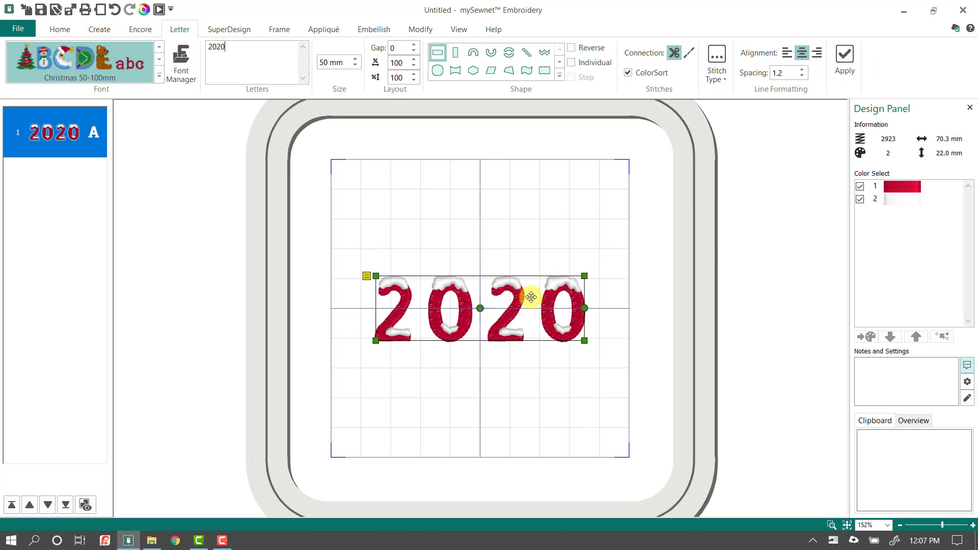
Delete the 2020 lettering after trying it higher in the hoop, and choose the Fit To Straight Line shape
drag(530, 295, 527, 227)
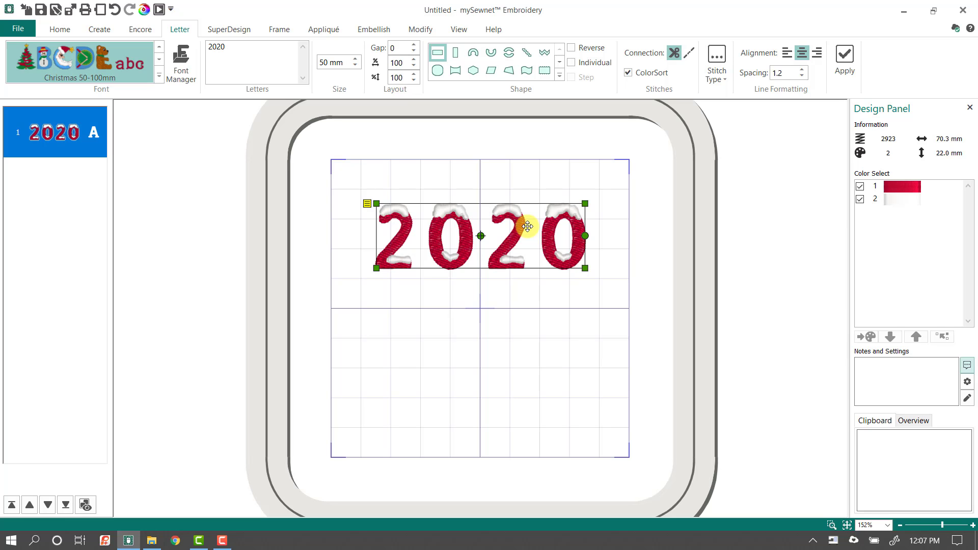
key(Delete)
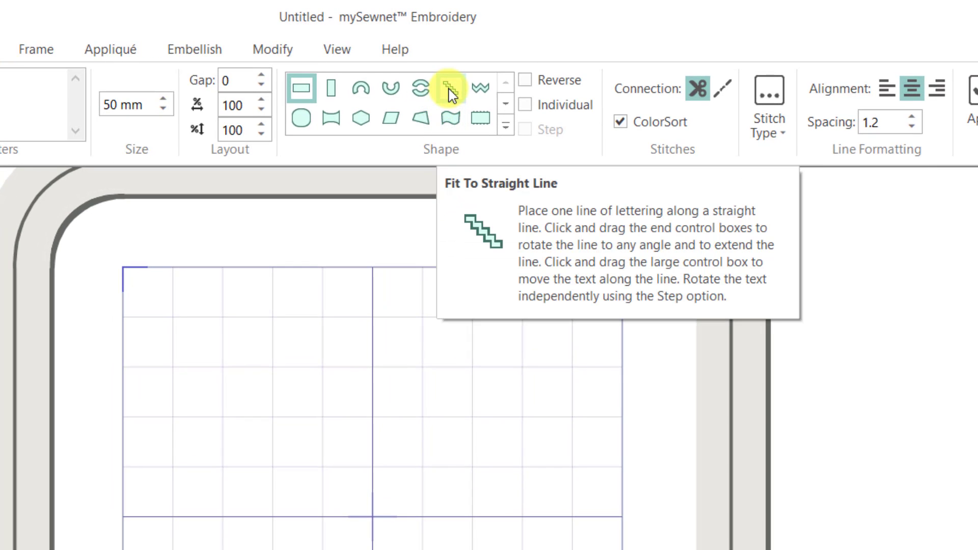
click(450, 91)
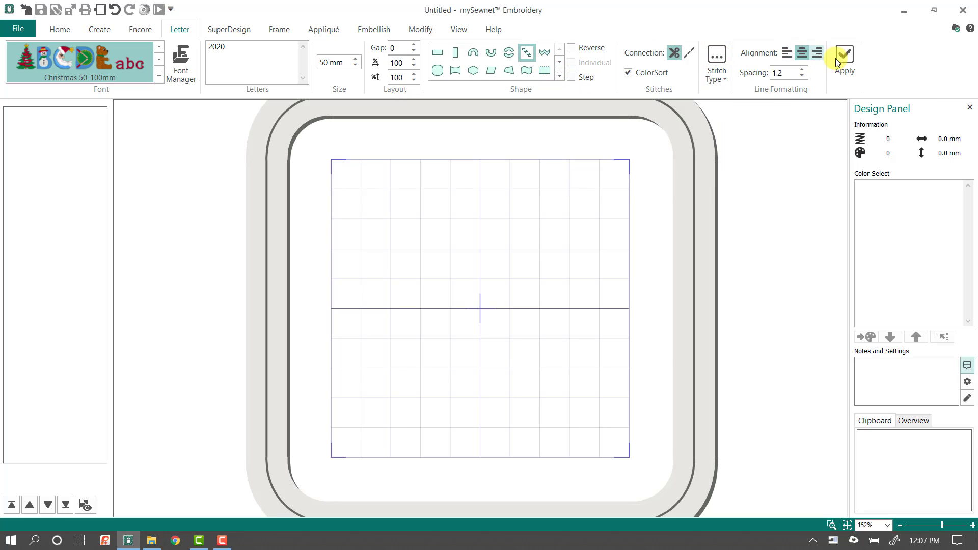
Try the 2020 lettering along a steeper upward-sloping line in the upper half of the hoop, and delete it
click(836, 58)
click(479, 275)
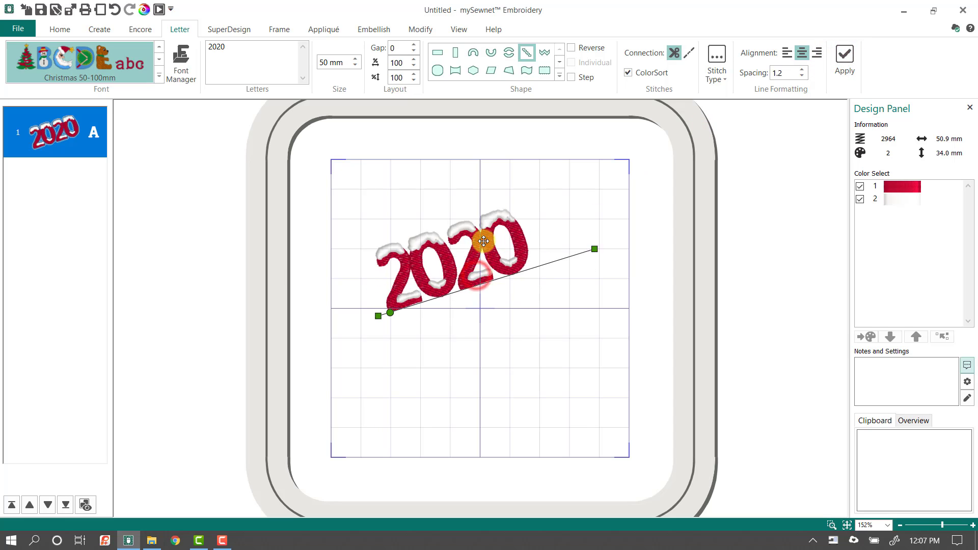
drag(483, 241, 486, 215)
drag(597, 223, 577, 197)
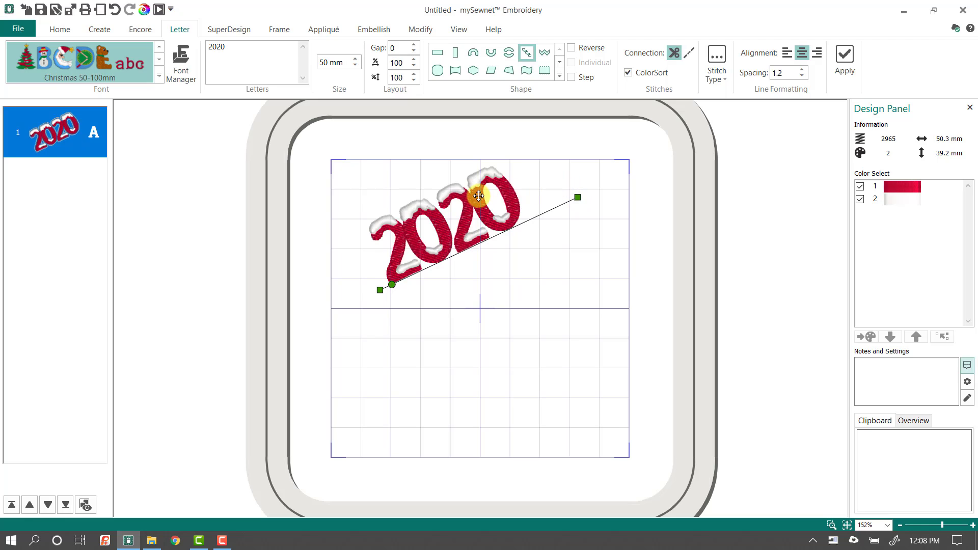
key(Delete)
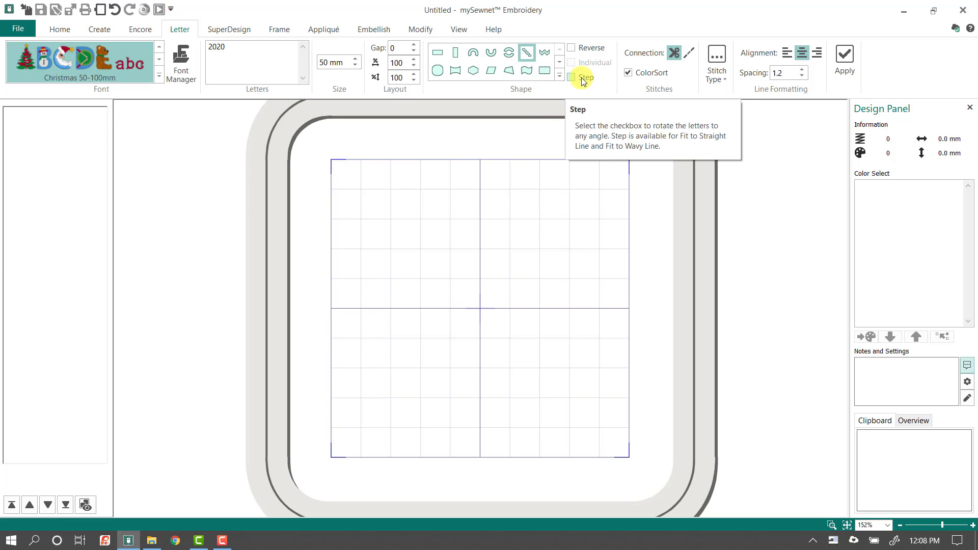
Place the 2020 lettering along a straight line with Step enabled and a gap of 10
click(573, 78)
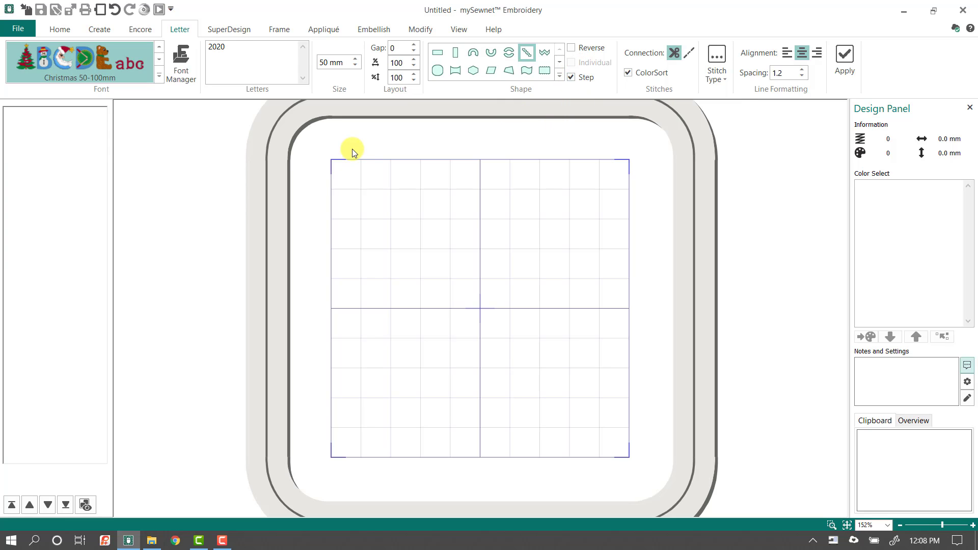
click(413, 46)
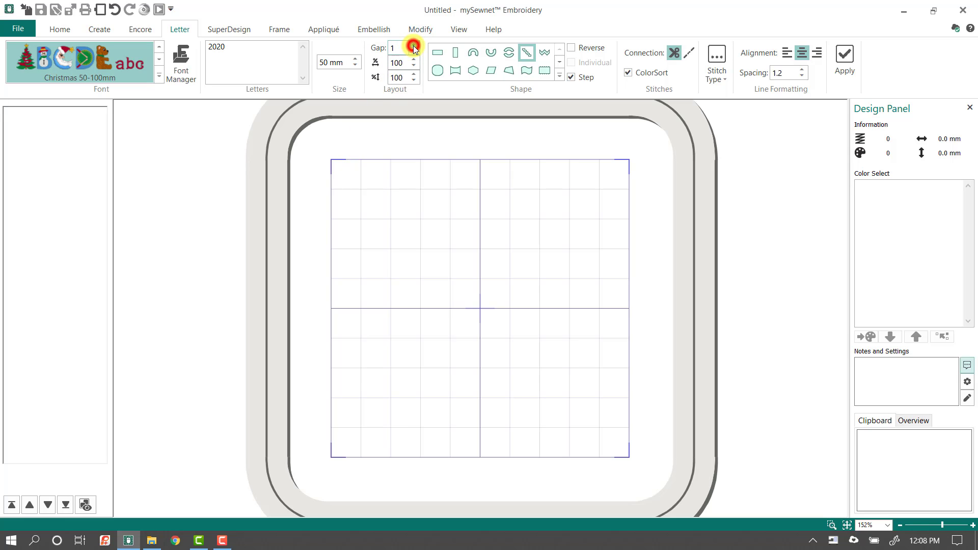
click(414, 45)
click(414, 45)
click(414, 45)
click(413, 45)
click(414, 46)
click(414, 46)
click(413, 45)
click(413, 45)
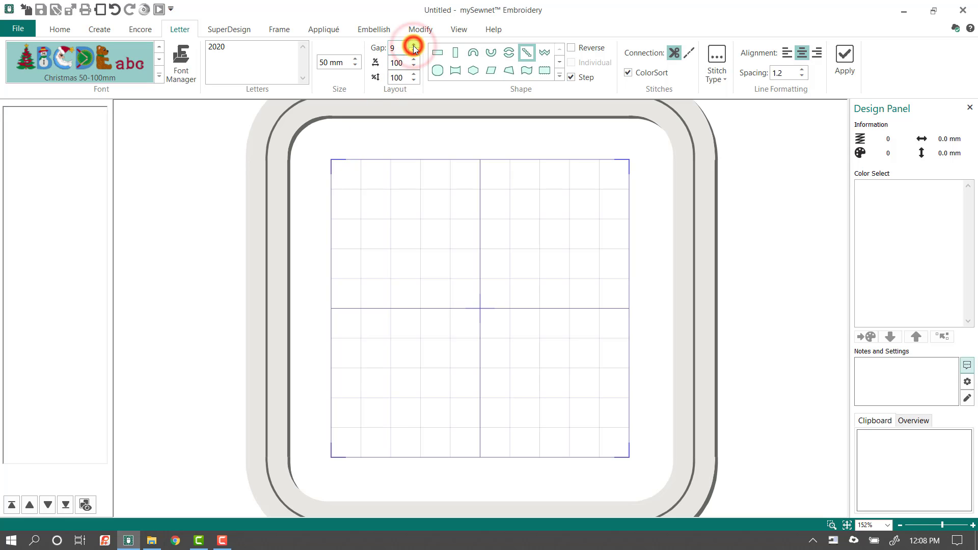
click(414, 45)
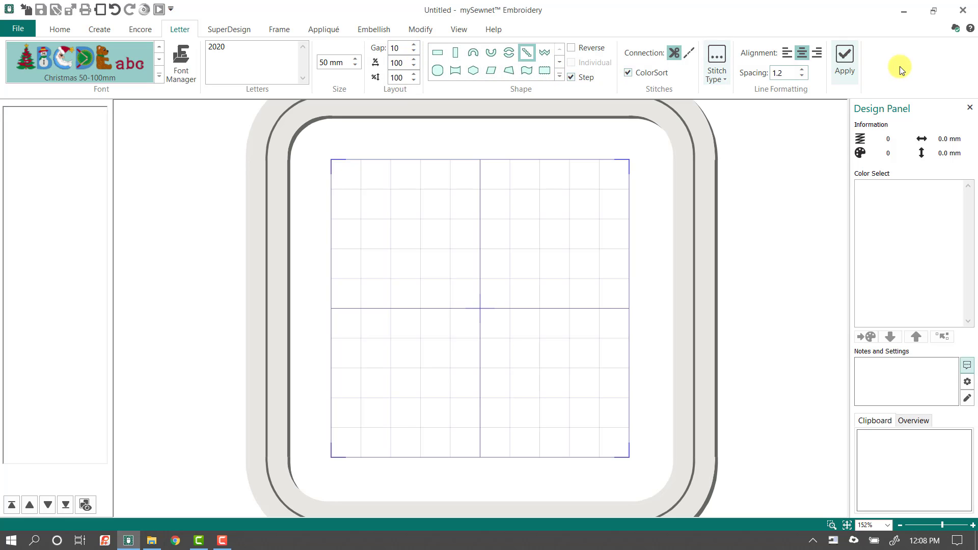
click(836, 69)
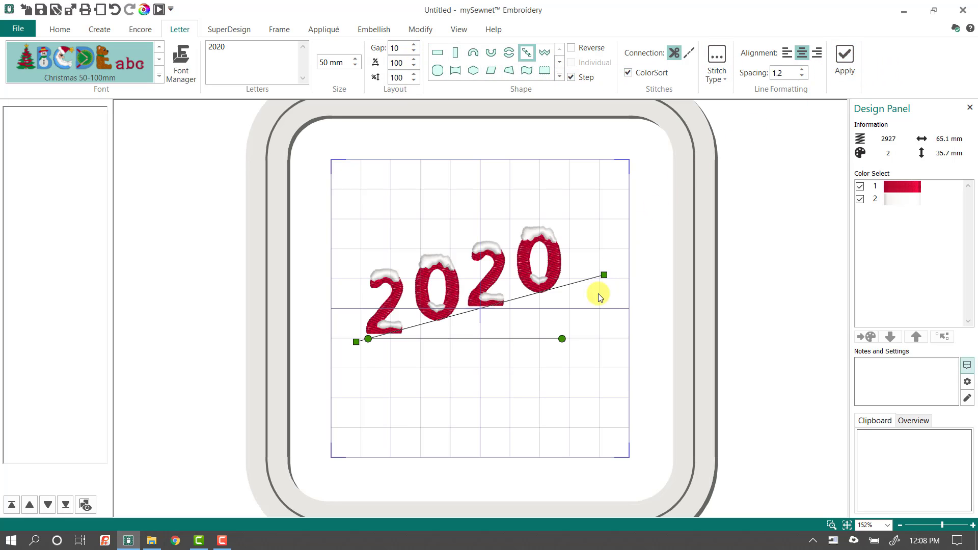
Angle the lettering's line so the stepped 2020 descends from left to right, and move it near the hoop's center
drag(604, 275, 598, 176)
mouse_move(562, 335)
mouse_down()
mouse_move(551, 391)
mouse_move(558, 323)
mouse_move(557, 334)
mouse_up()
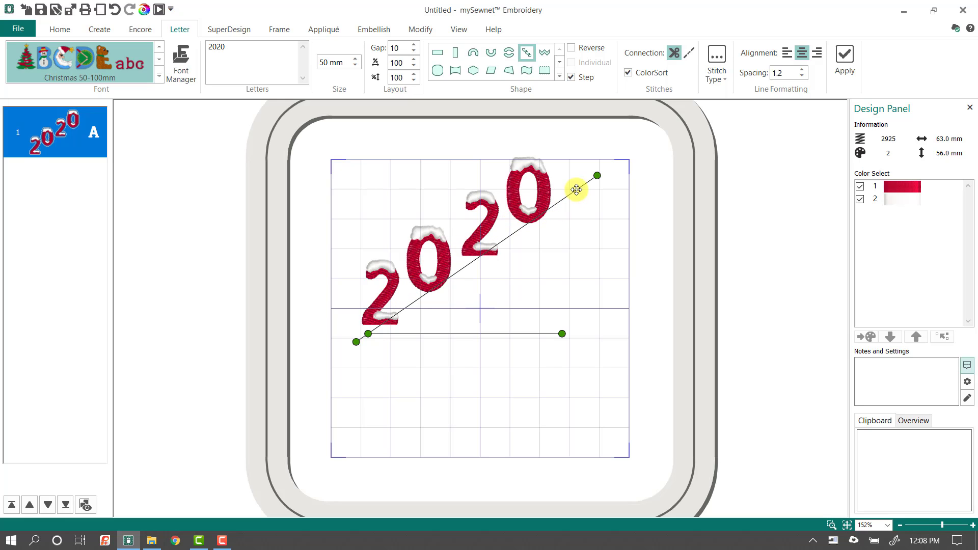
drag(596, 177, 508, 463)
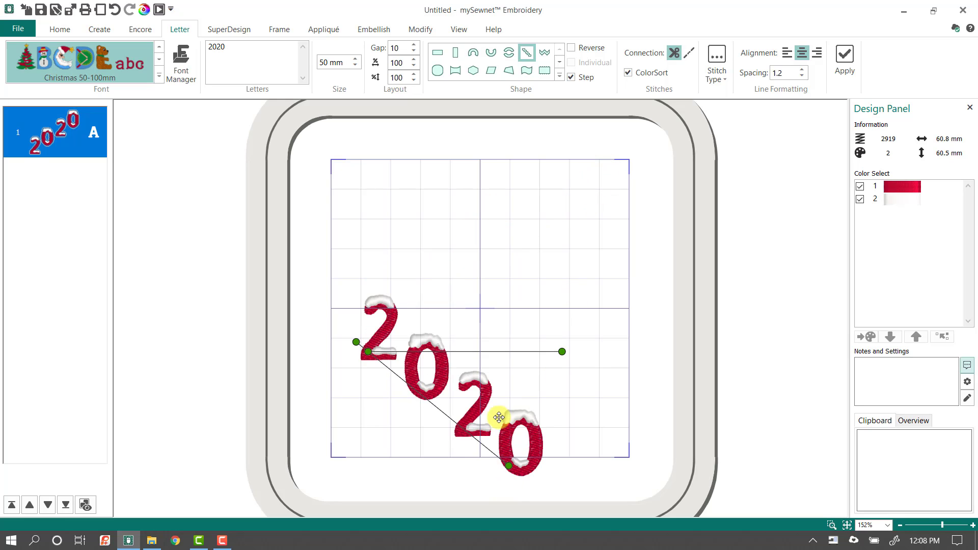
drag(471, 395, 498, 299)
Edit the 2020 lettering's properties to reduce the gap between characters to 5
right_click(499, 299)
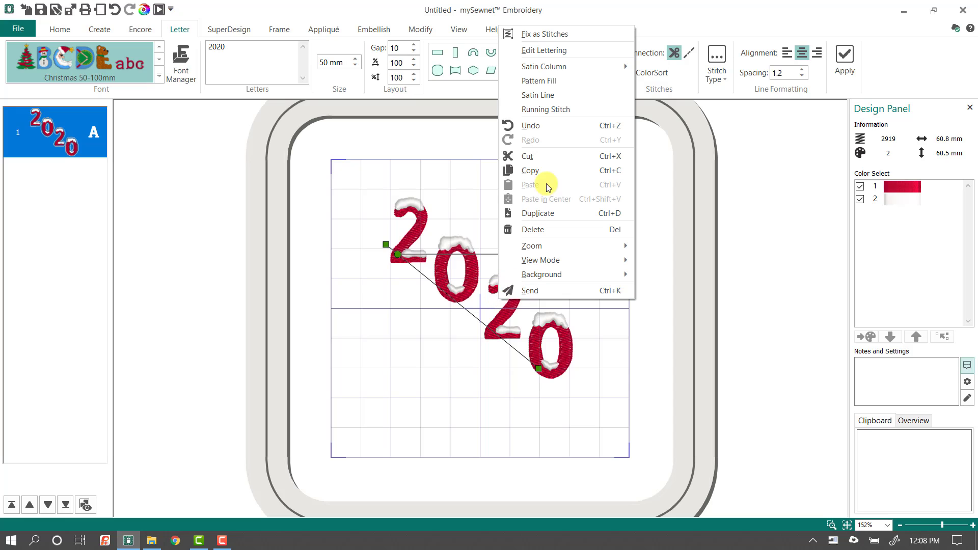
click(568, 51)
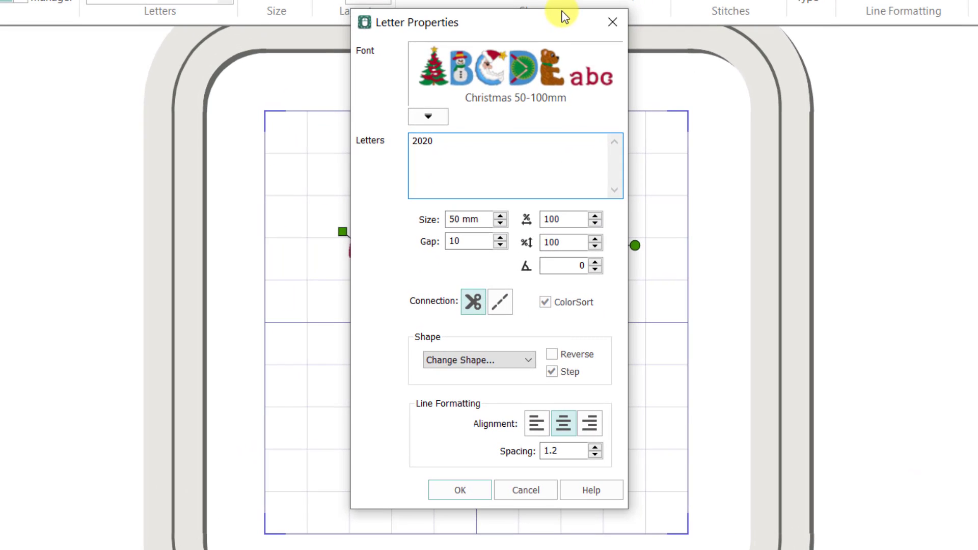
click(499, 246)
click(499, 246)
click(499, 246)
click(499, 246)
click(499, 246)
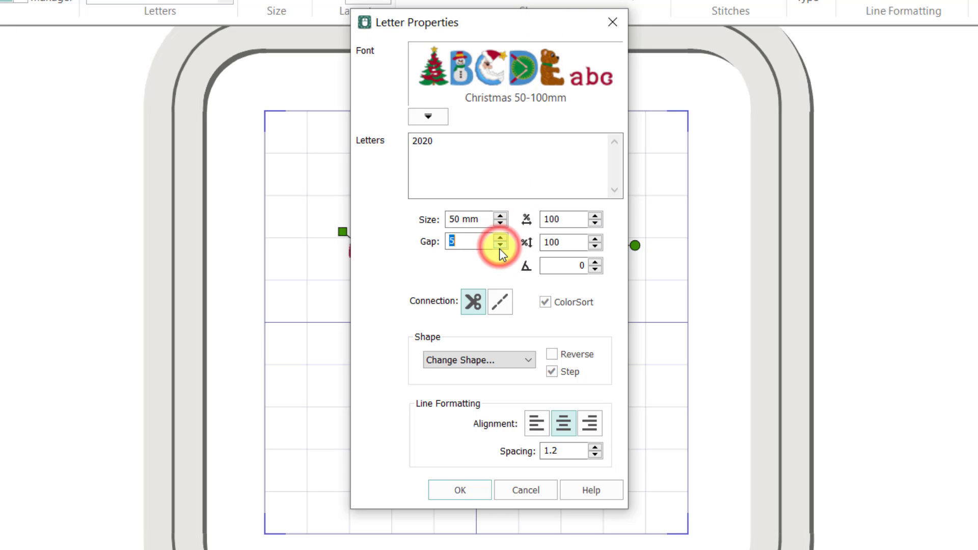
click(460, 490)
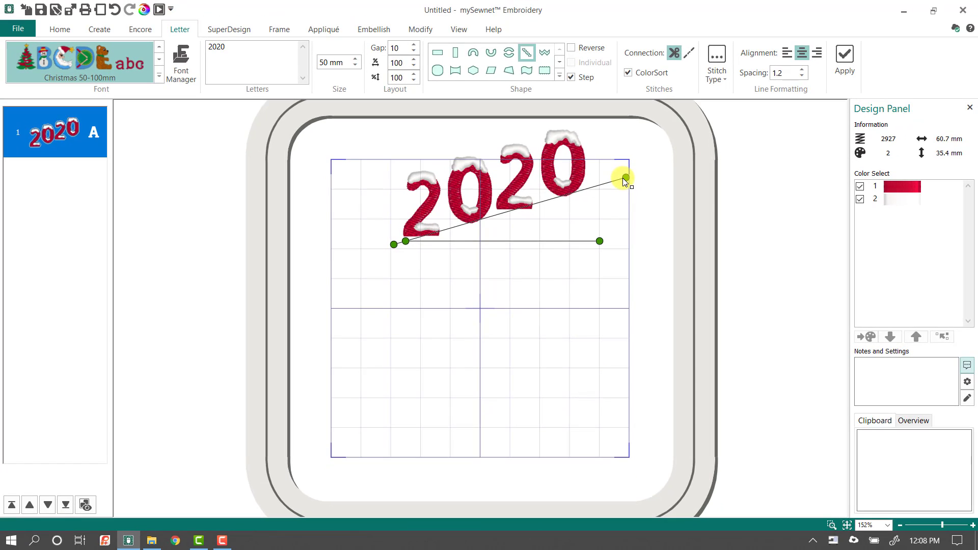
Angle the 2020 lettering diagonally downward to the right and move it outside the hoop's upper-right corner
drag(675, 140, 577, 402)
drag(552, 369, 552, 364)
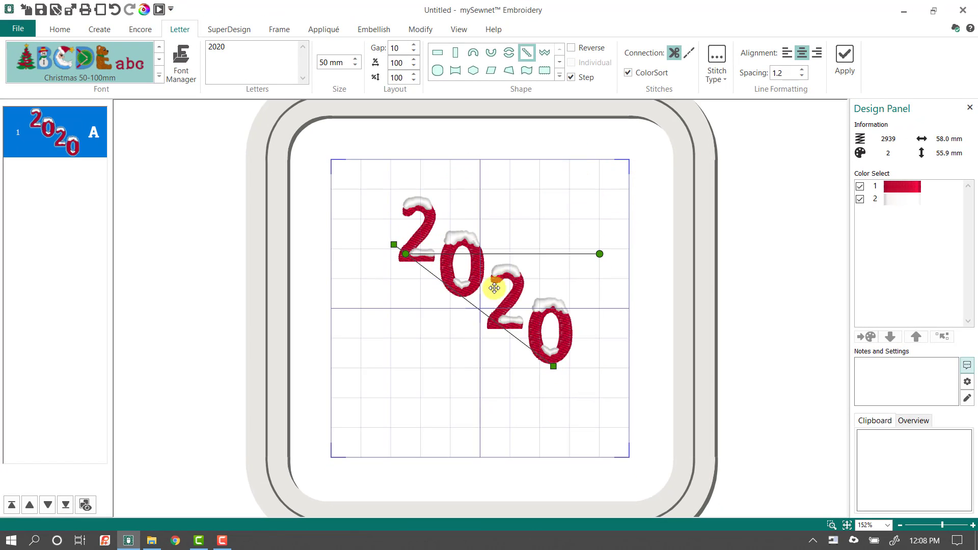
drag(490, 282, 754, 209)
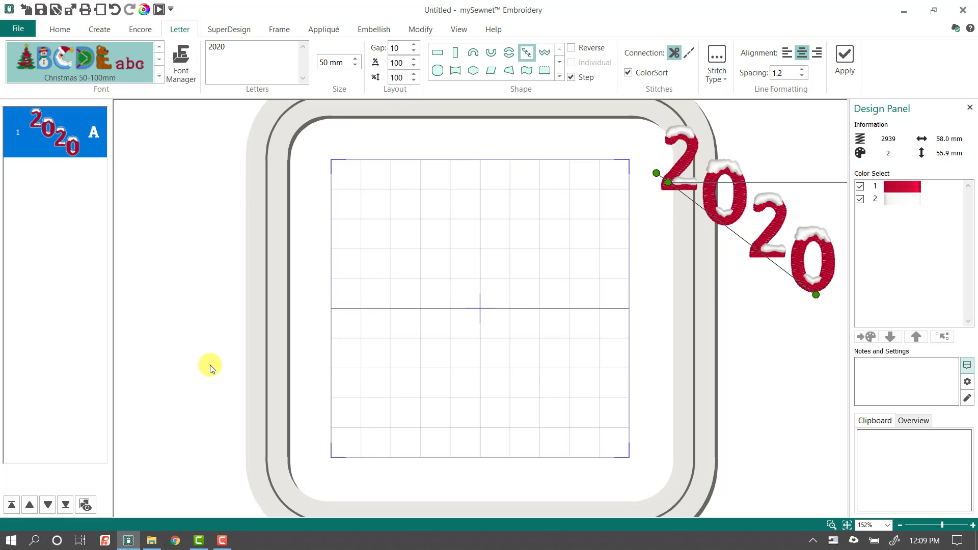
Open mySewnet Digitizing from the embroidery project and dismiss the ExpressDesign wizard to get an empty design
click(98, 29)
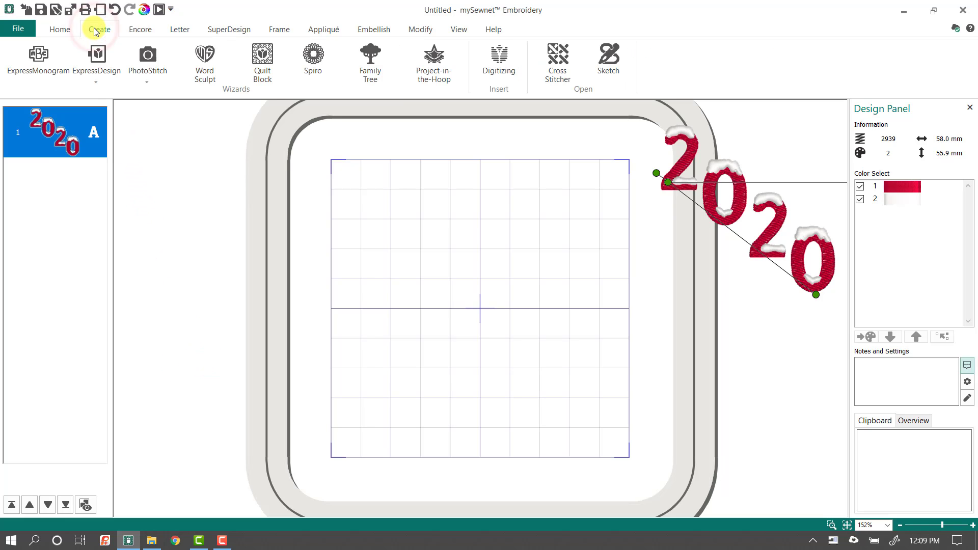
click(502, 73)
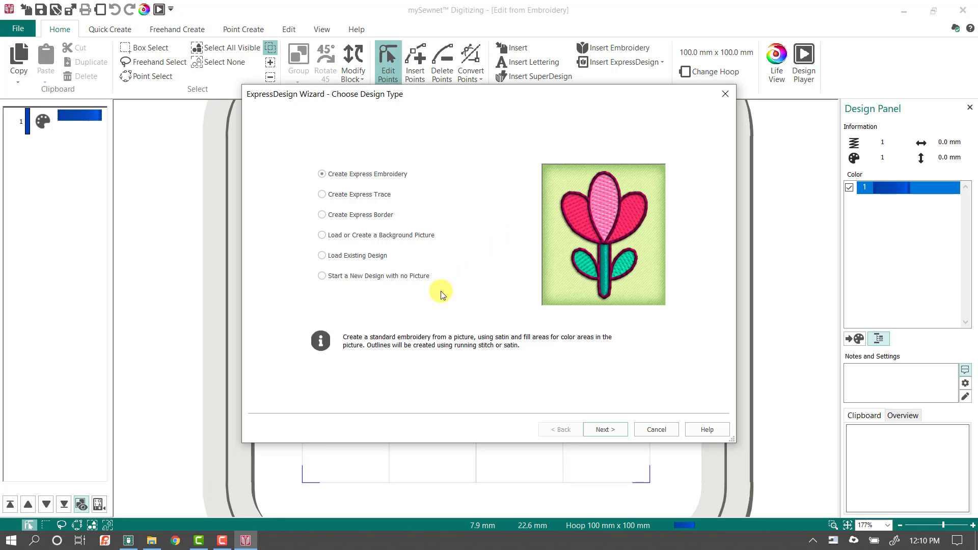
click(657, 430)
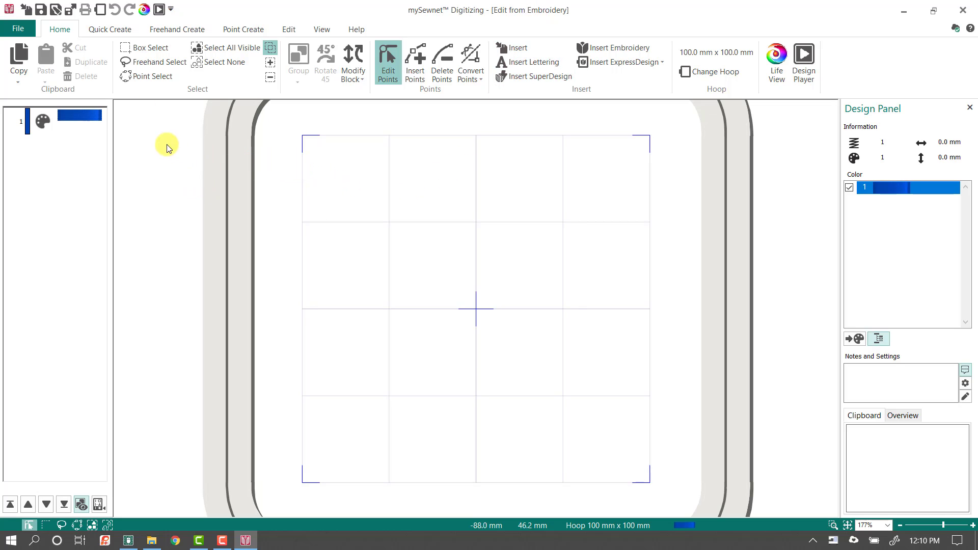
Turn off the pattern fill for newly created areas
click(117, 29)
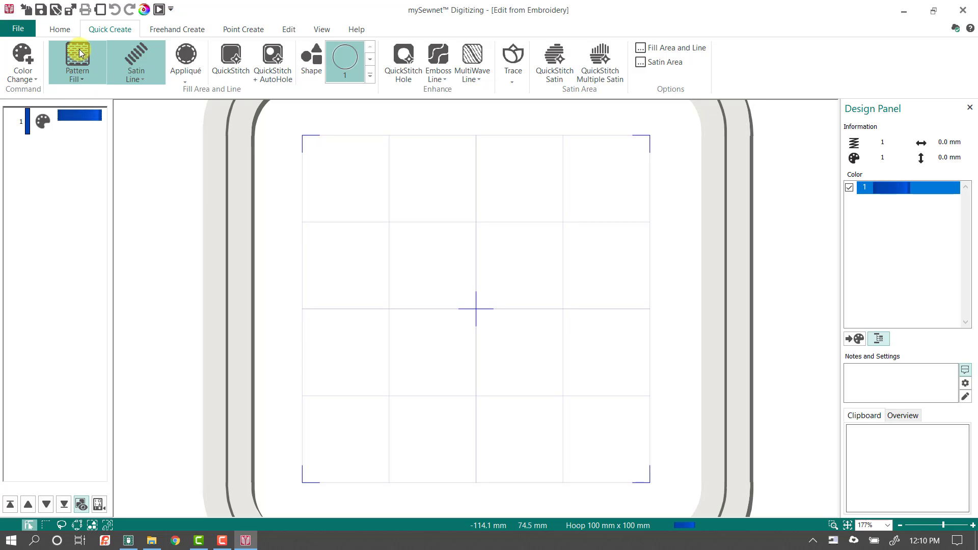
click(87, 81)
click(105, 90)
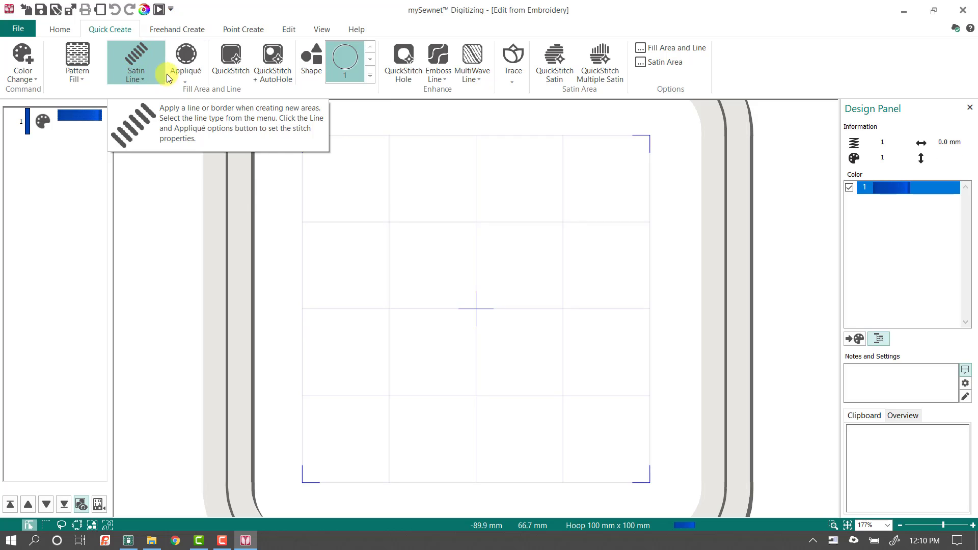
Turn on appliqué for newly created areas and set the satin line width to 5.0 mm
click(186, 55)
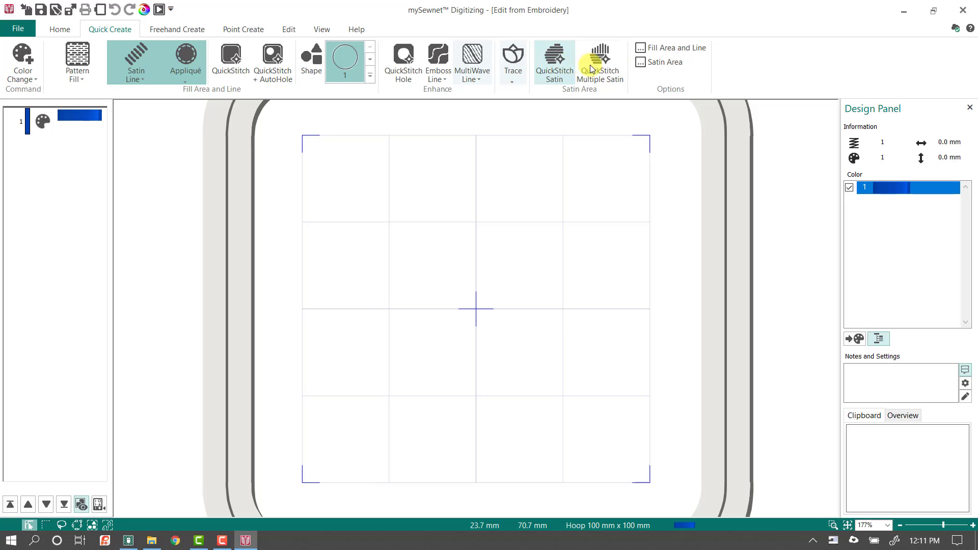
click(677, 48)
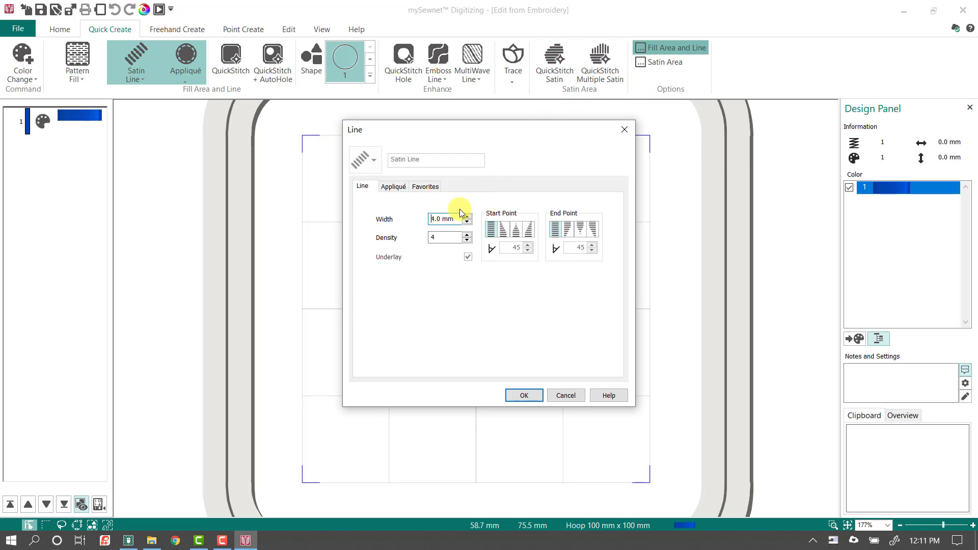
drag(458, 218, 412, 219)
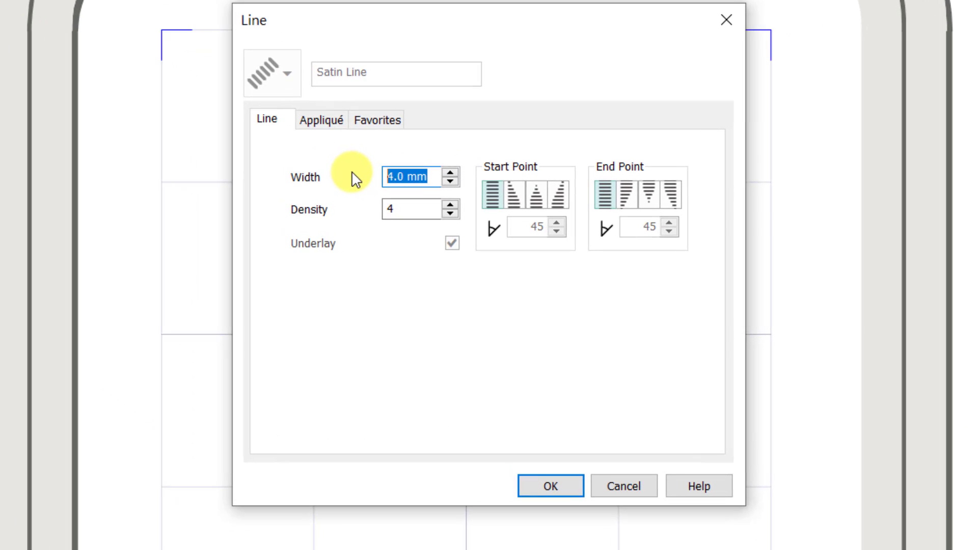
text(5.0)
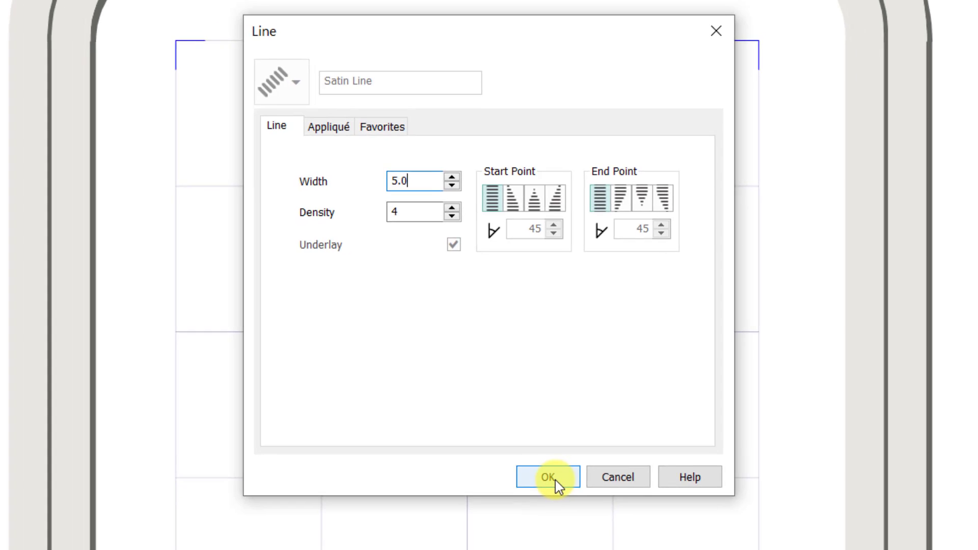
click(556, 489)
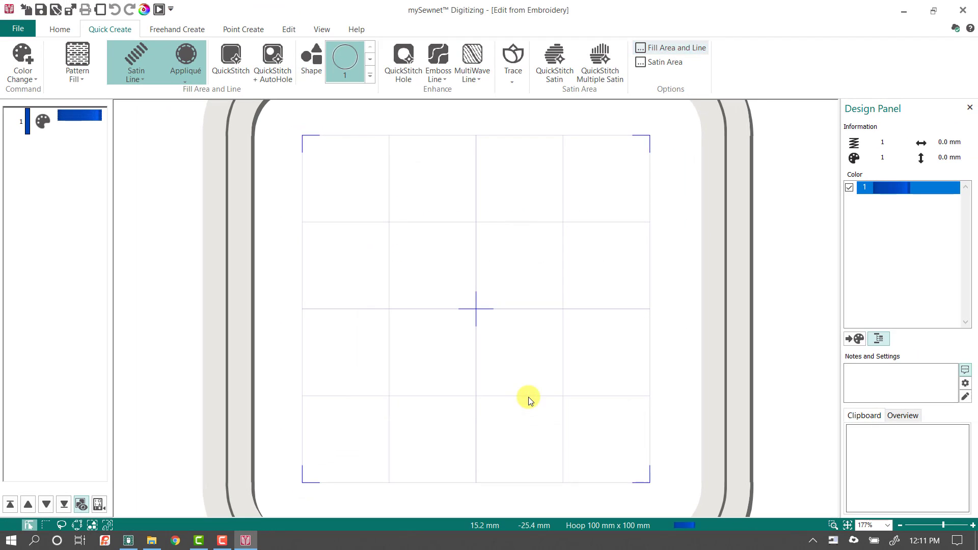
Create an appliqué octagon from shape 8 and enlarge it around the hoop's centre to about 96.6 mm square
click(370, 77)
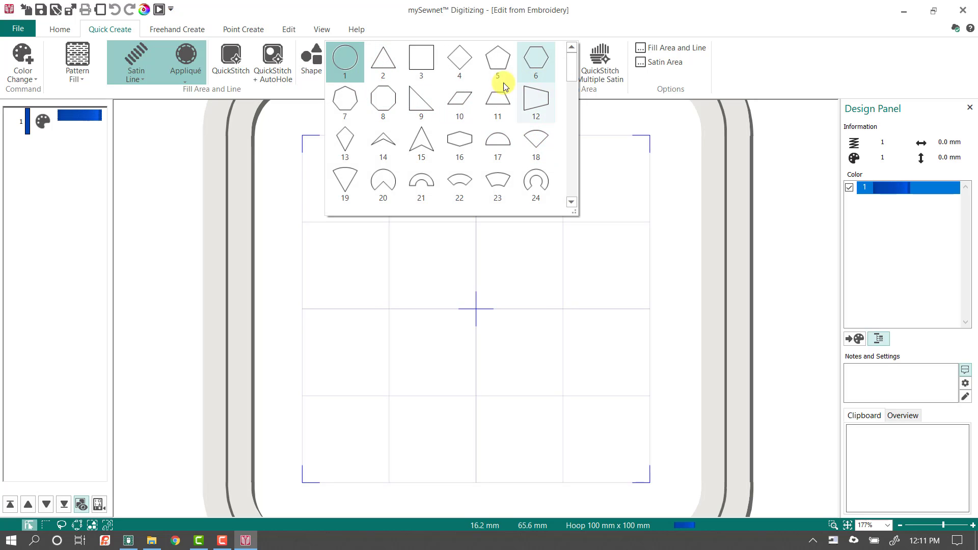
click(384, 98)
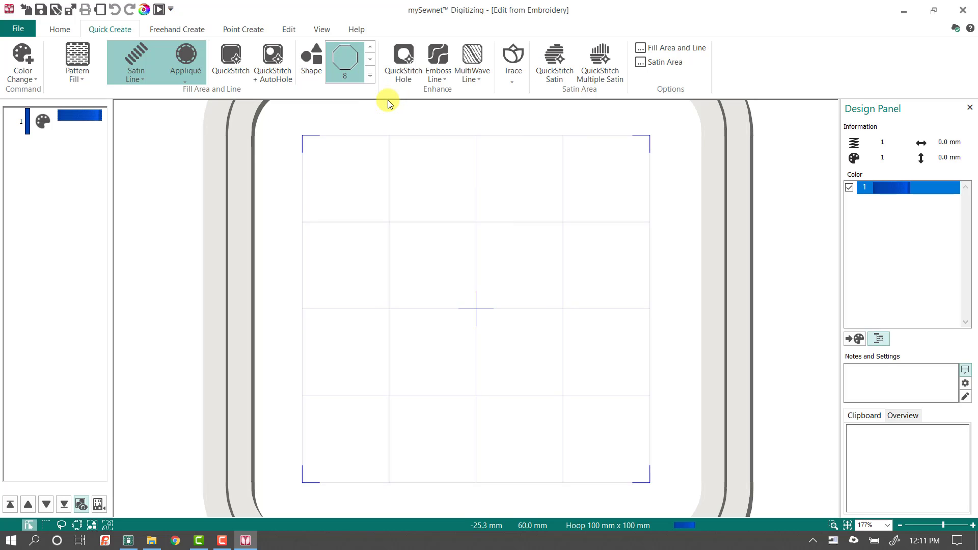
click(307, 67)
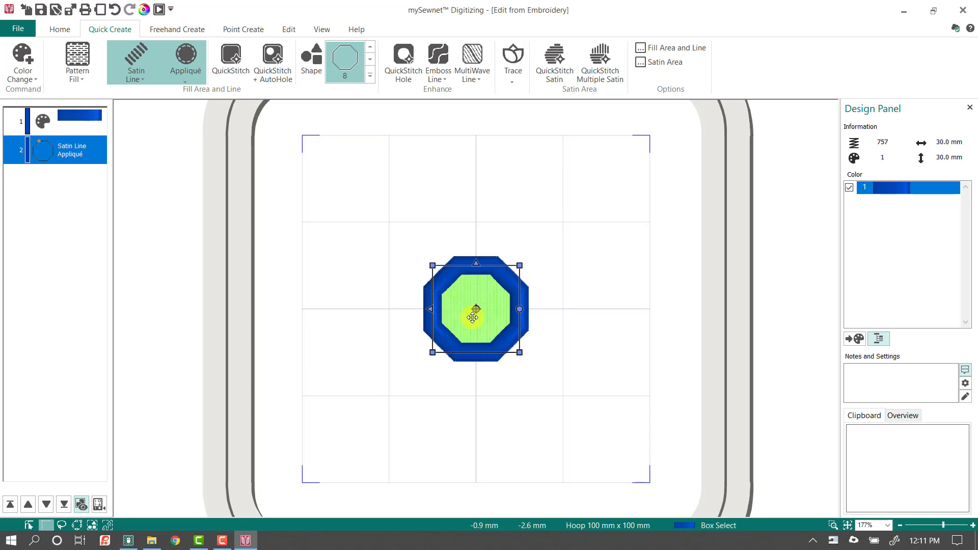
drag(520, 353, 632, 471)
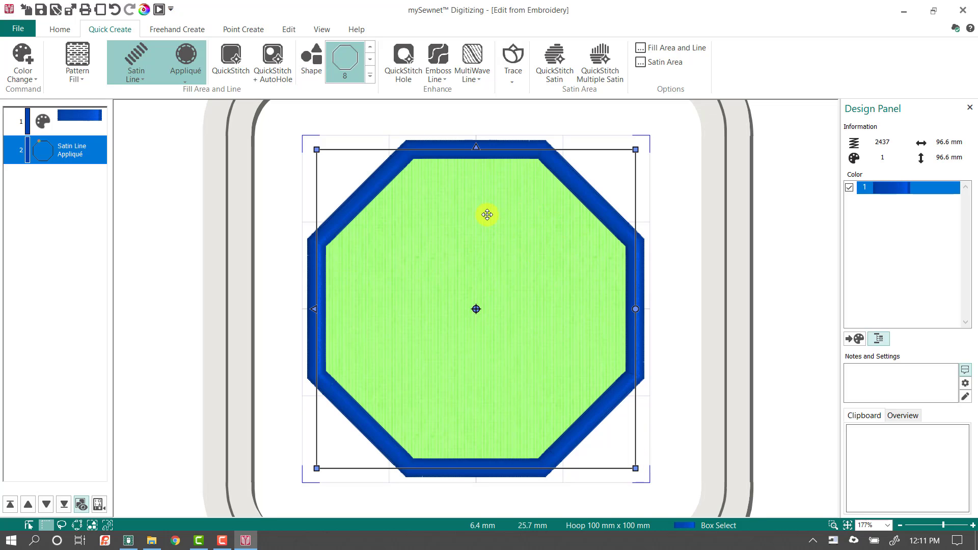
Preview the octagon's stitch-out in the Design Player, scrubbing through the placement lines and satin border
click(159, 9)
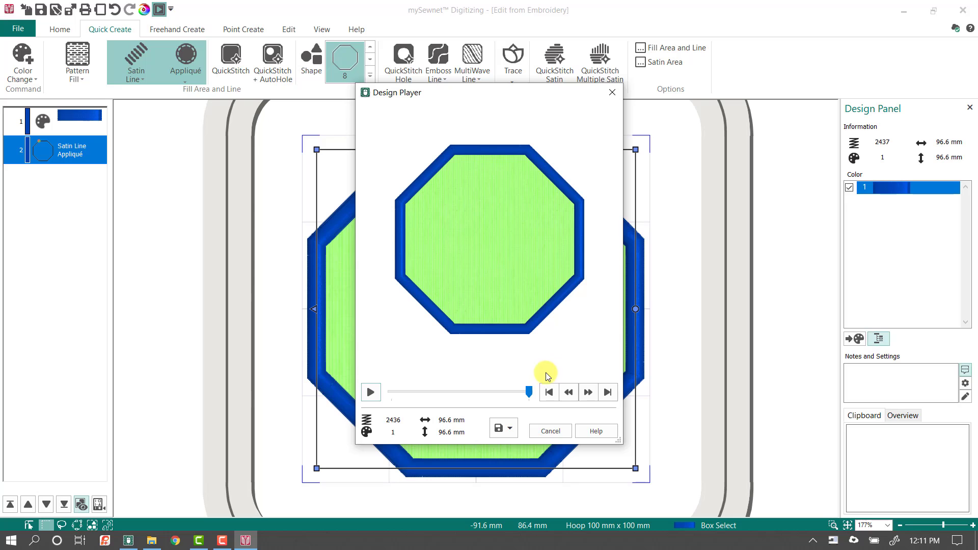
drag(529, 391, 402, 399)
mouse_move(367, 441)
mouse_down()
mouse_move(354, 441)
mouse_move(489, 443)
mouse_up()
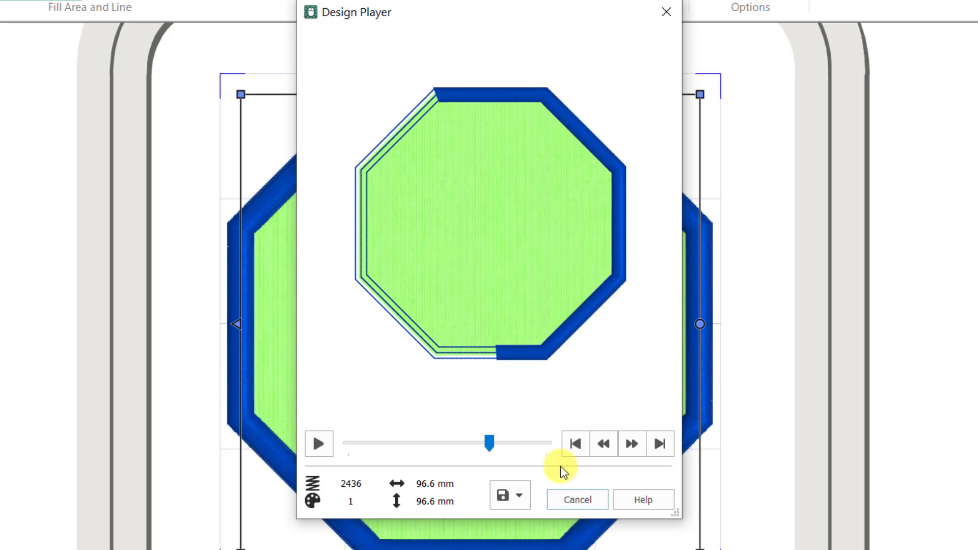
click(573, 498)
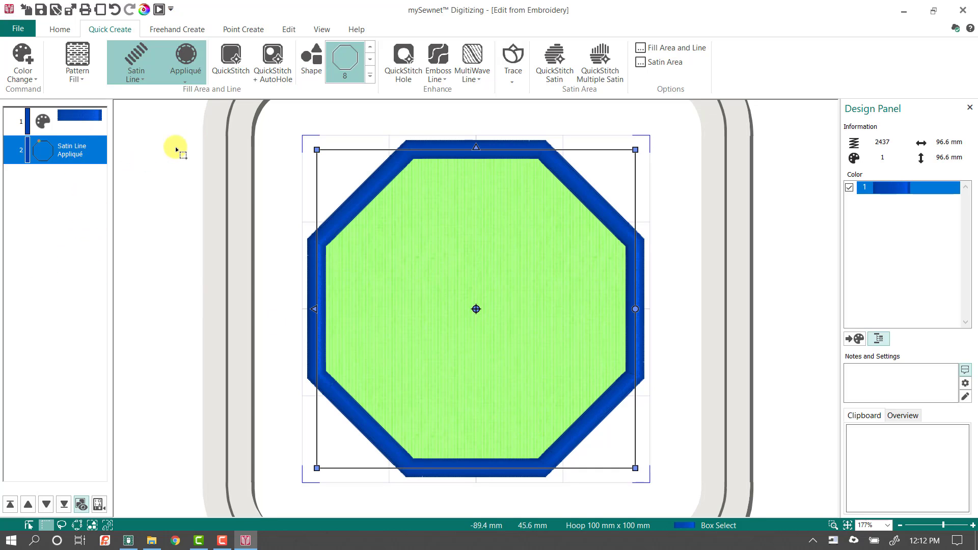
Break apart the satin line appliqué octagon into its separate stitching objects and clear the selection
click(289, 31)
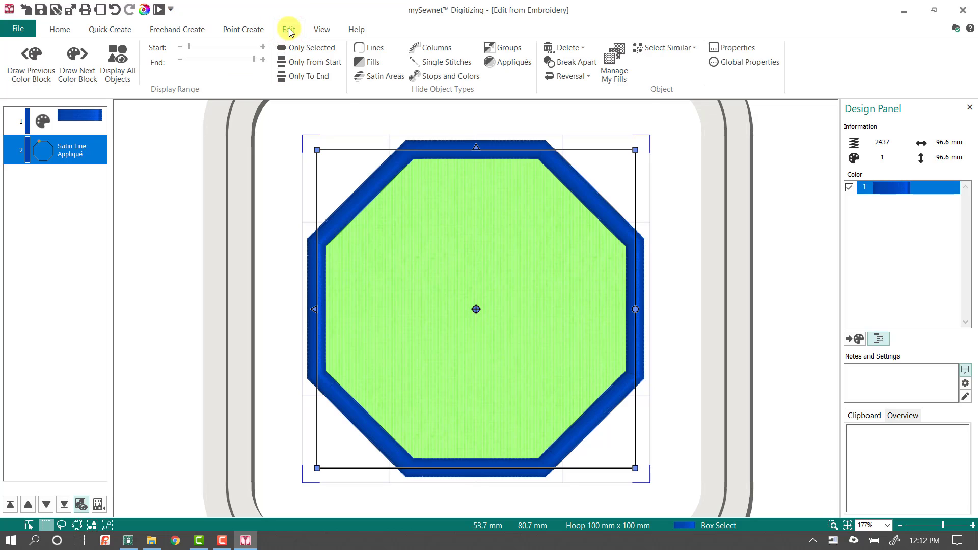
click(576, 63)
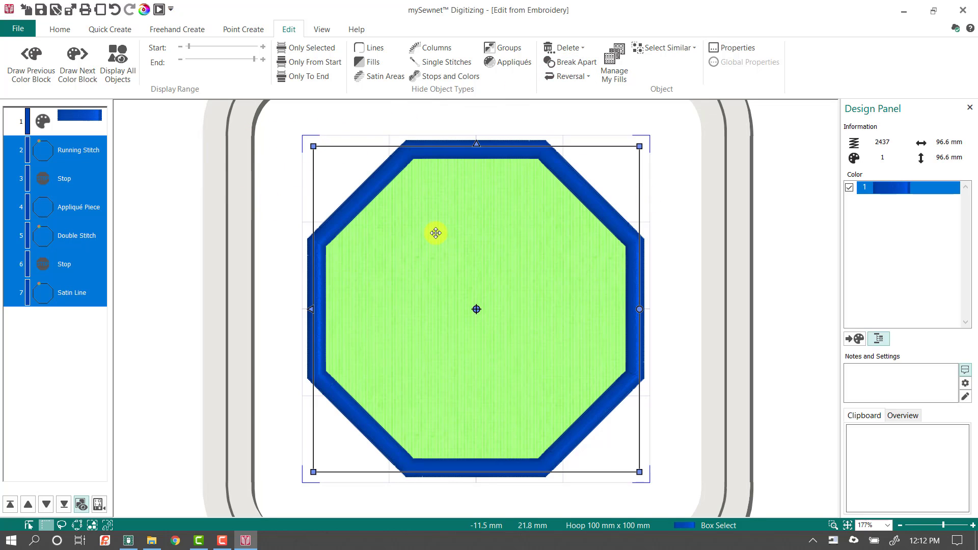
click(57, 356)
Examine each object of the broken-apart appliqué in stitching order, from the running stitch through both stops to the satin line
click(72, 149)
click(77, 176)
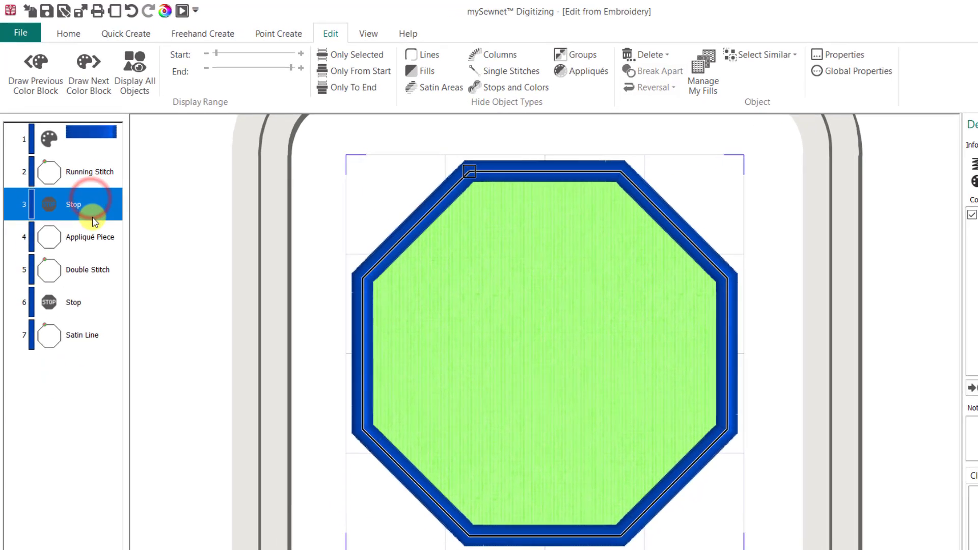
click(88, 232)
click(89, 264)
click(87, 295)
click(83, 334)
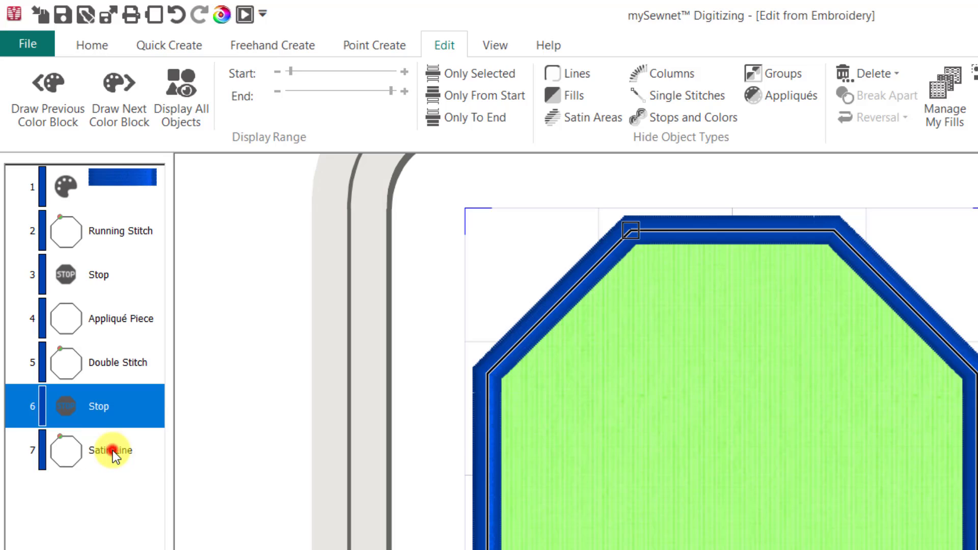
click(112, 451)
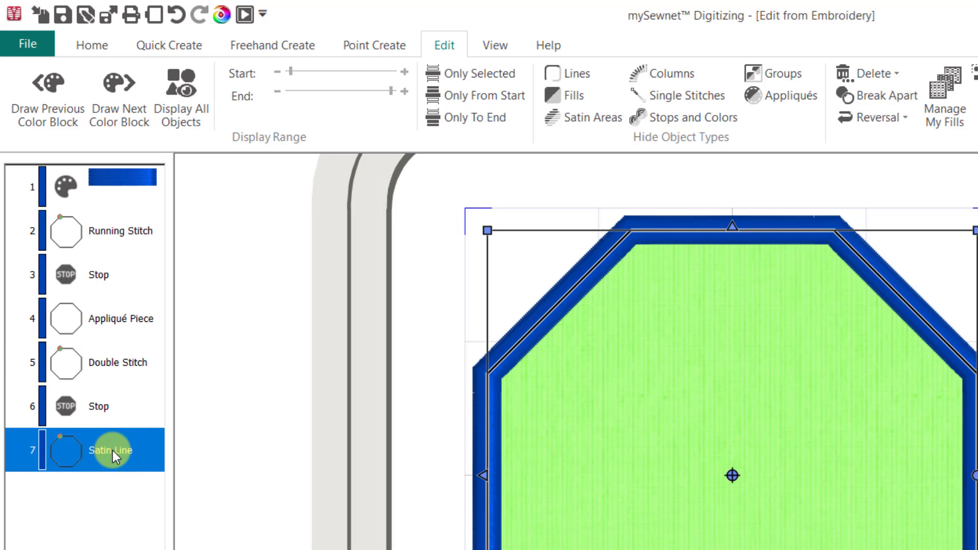
click(116, 234)
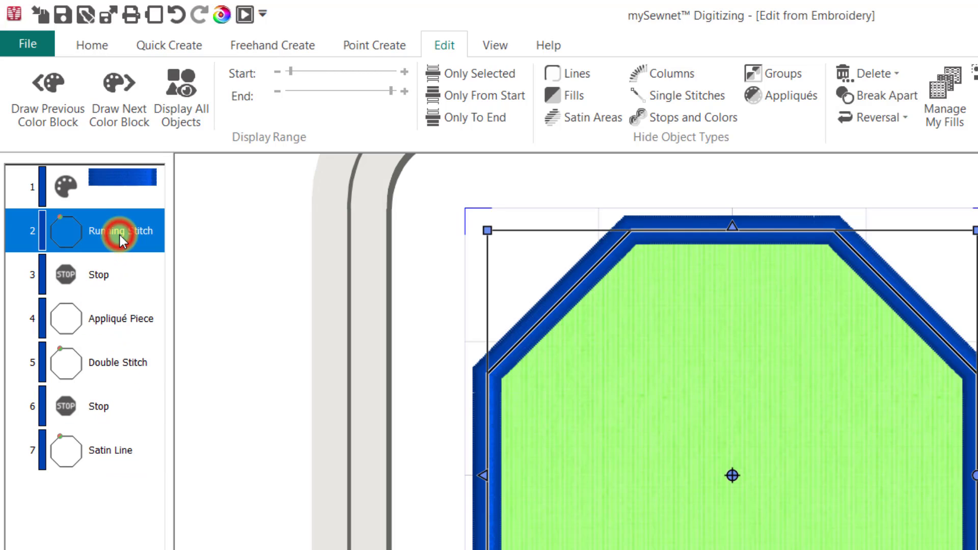
click(127, 284)
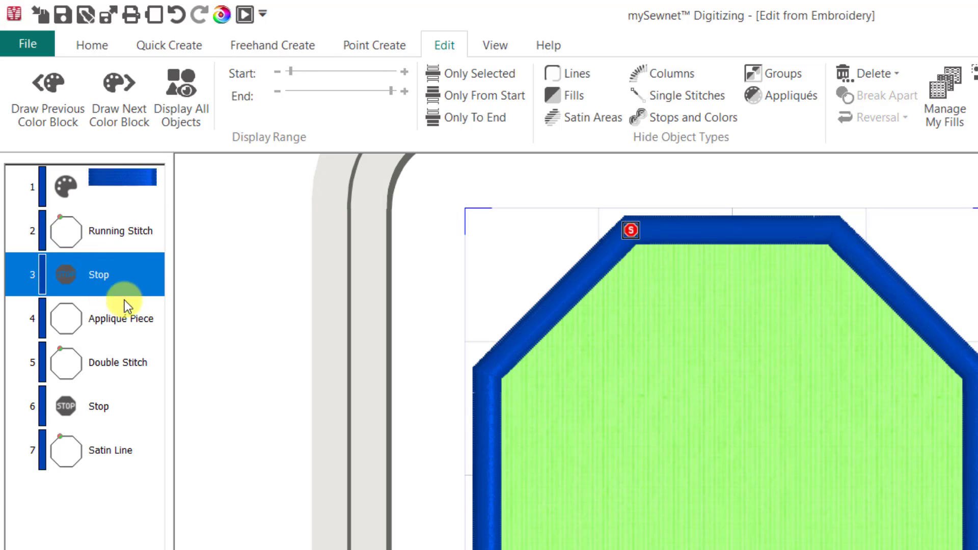
click(128, 320)
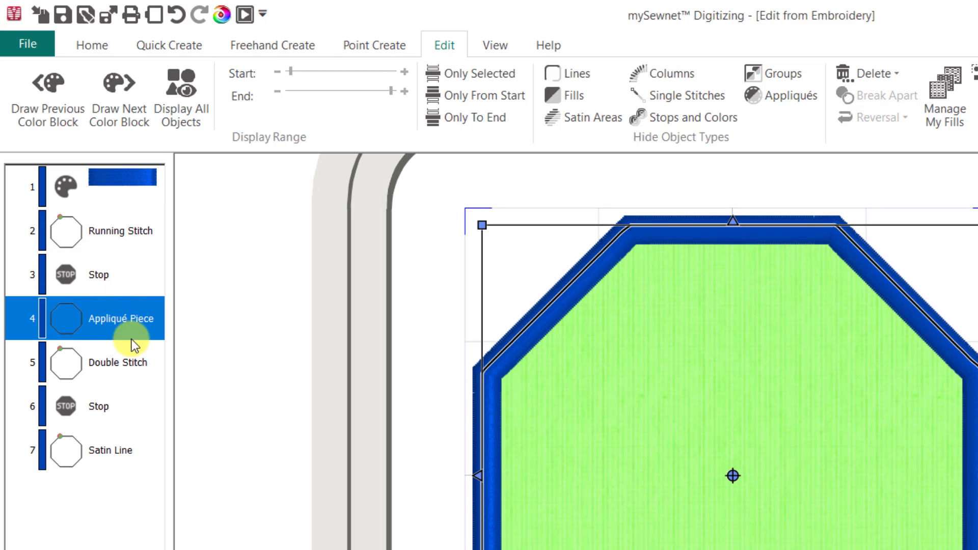
click(129, 363)
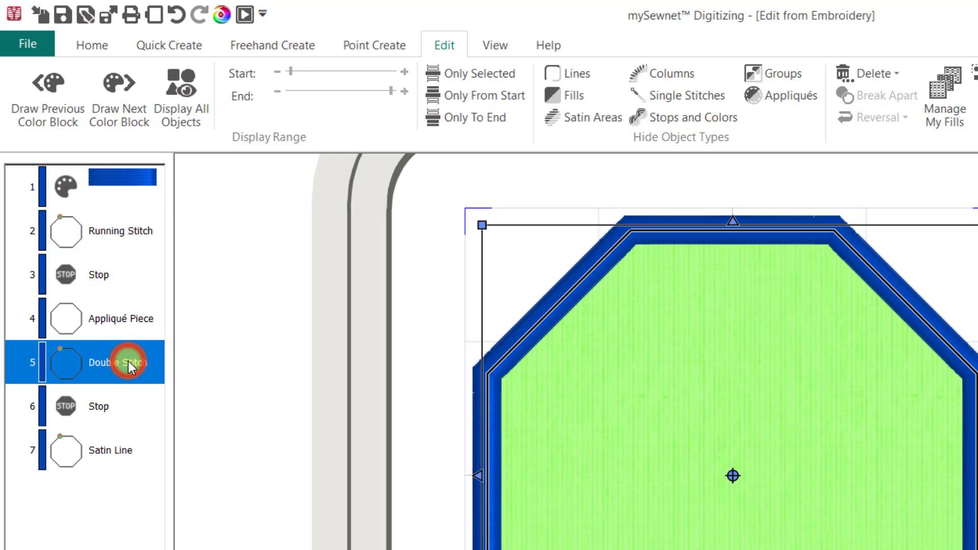
click(120, 405)
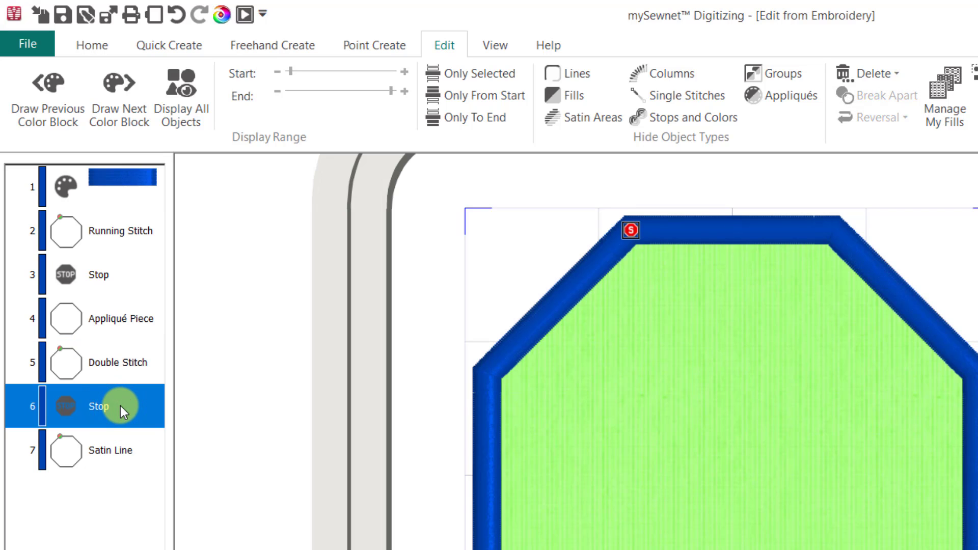
click(116, 453)
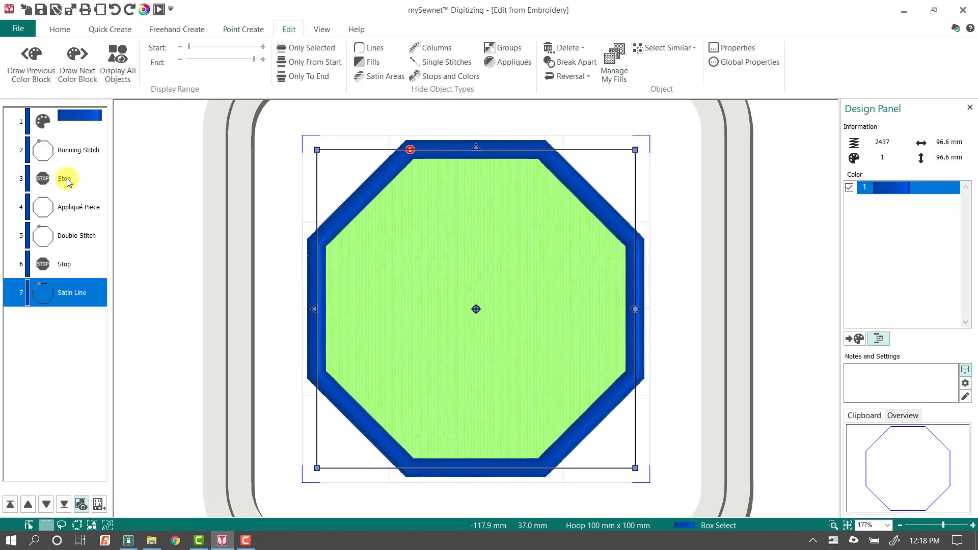
Insert a light blue color change directly after the running stitch
click(110, 29)
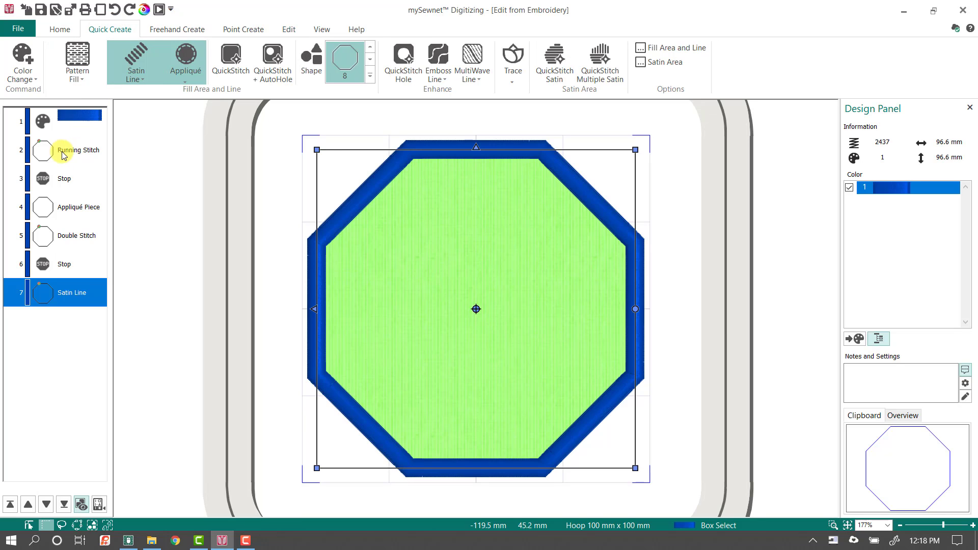
click(75, 154)
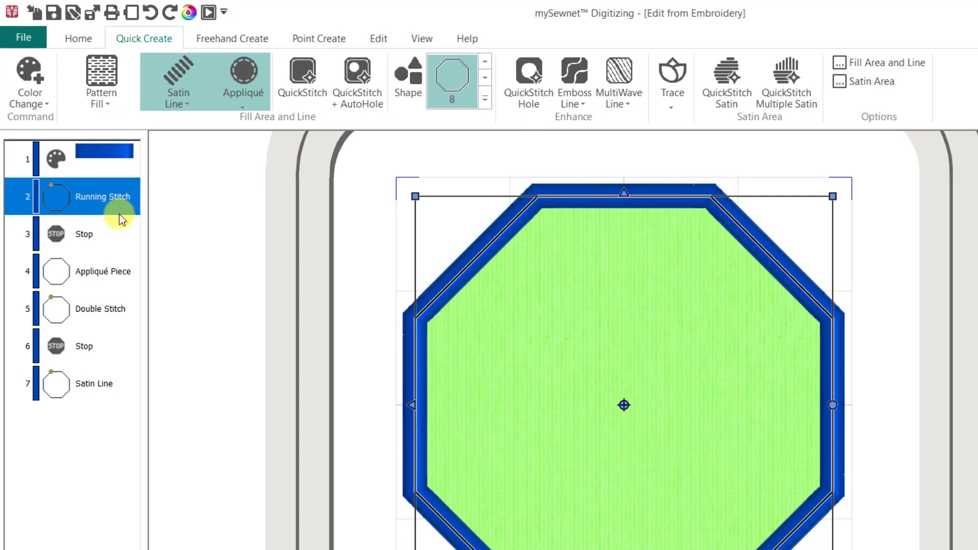
click(27, 101)
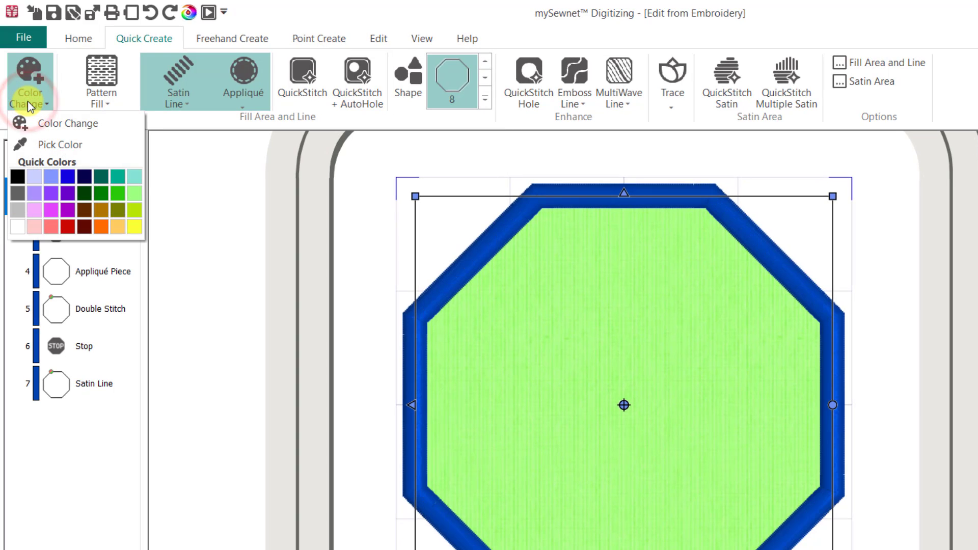
click(40, 178)
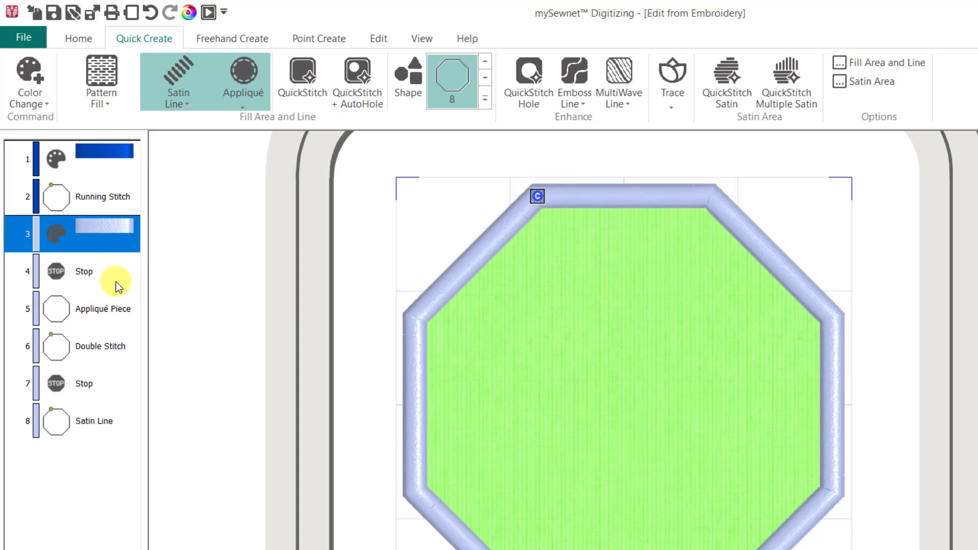
Delete the stop that directly follows the light blue color change
click(105, 274)
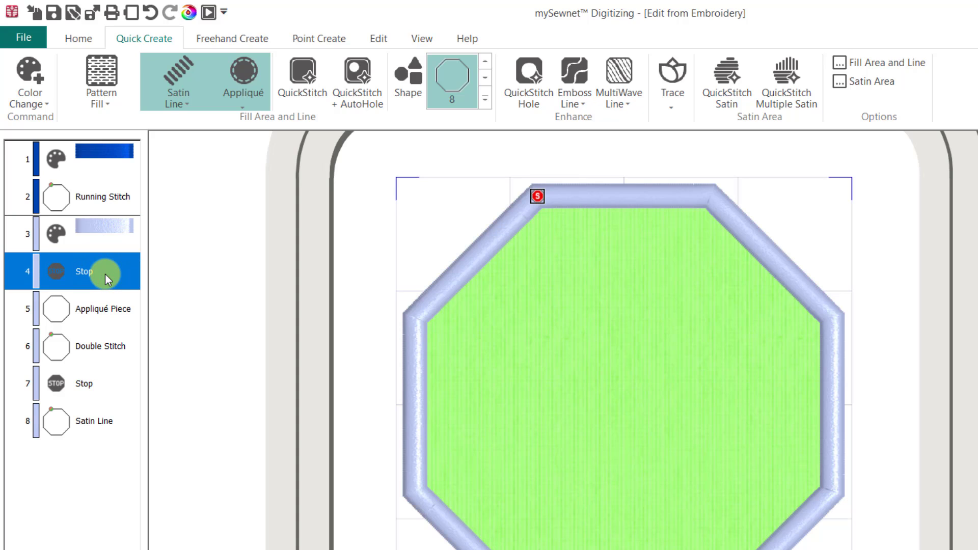
right_click(91, 271)
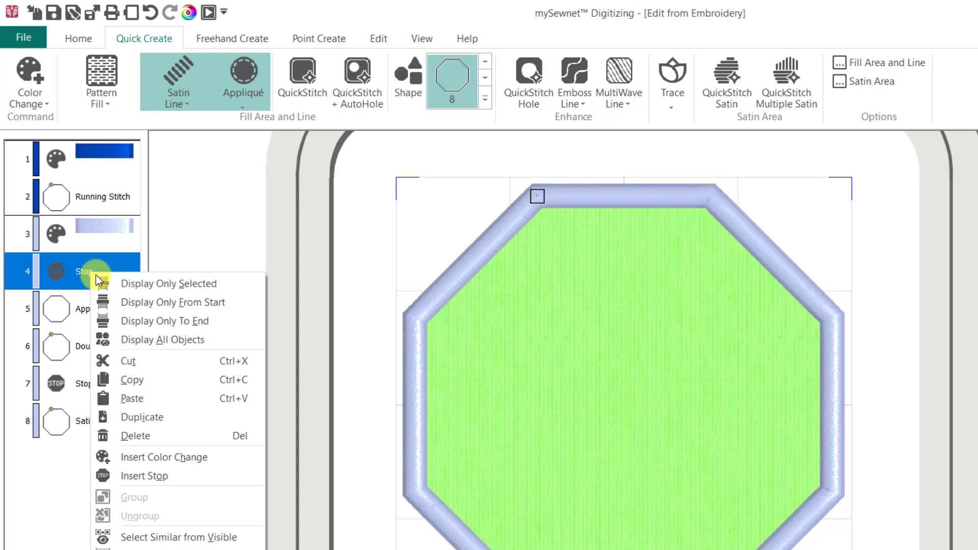
click(147, 435)
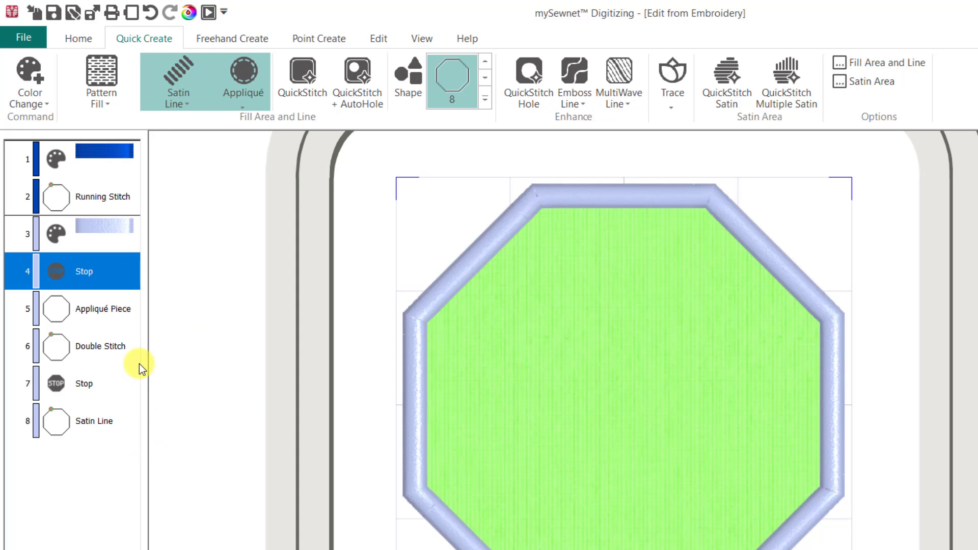
Insert a light gray color change directly after the double stitch
click(106, 274)
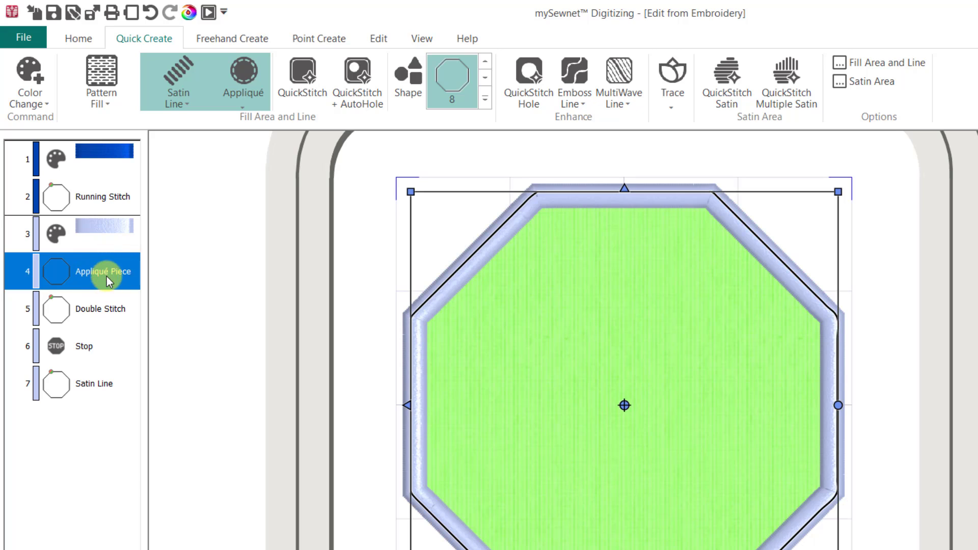
click(105, 312)
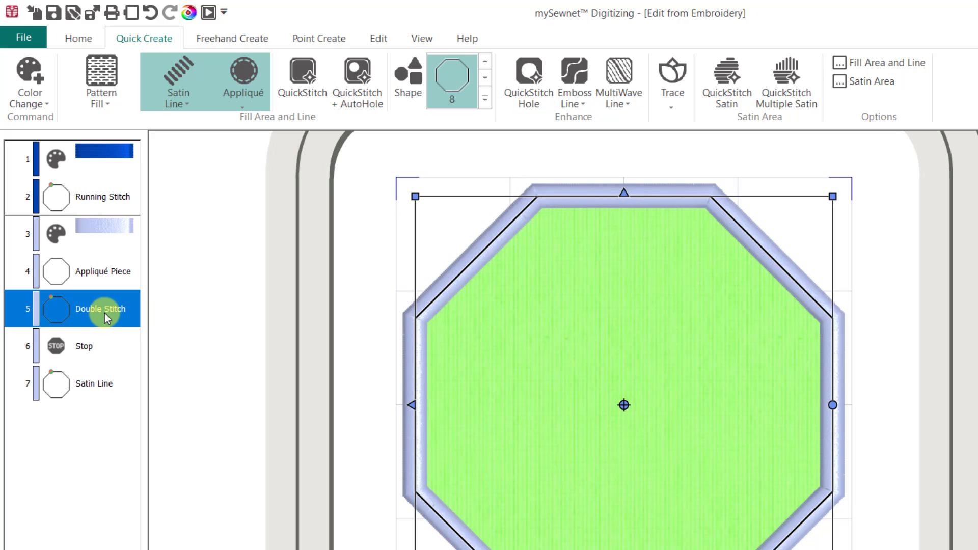
right_click(105, 306)
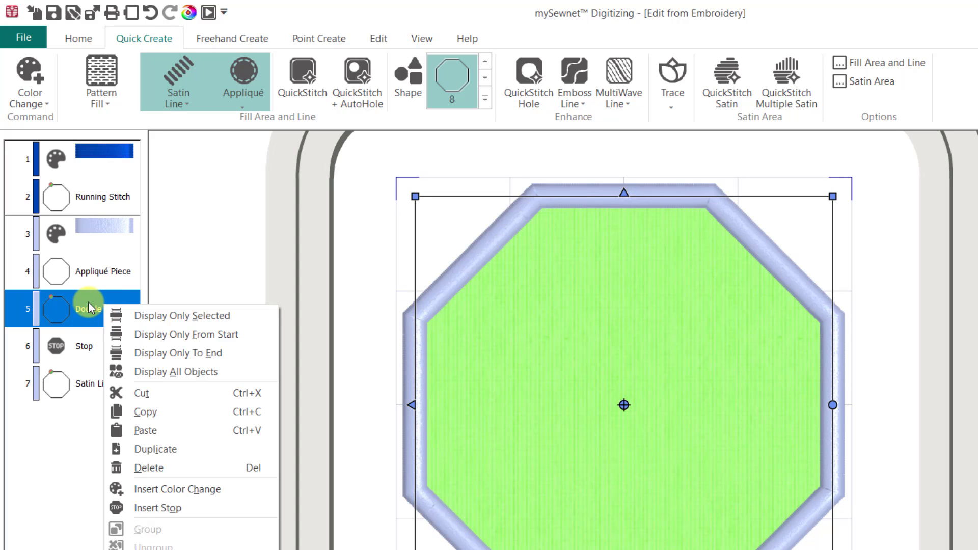
click(44, 97)
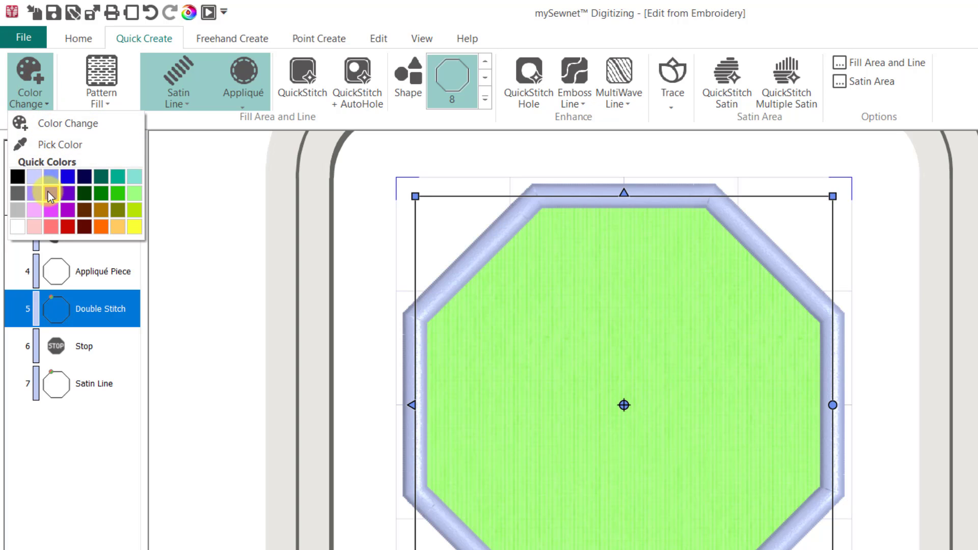
click(22, 207)
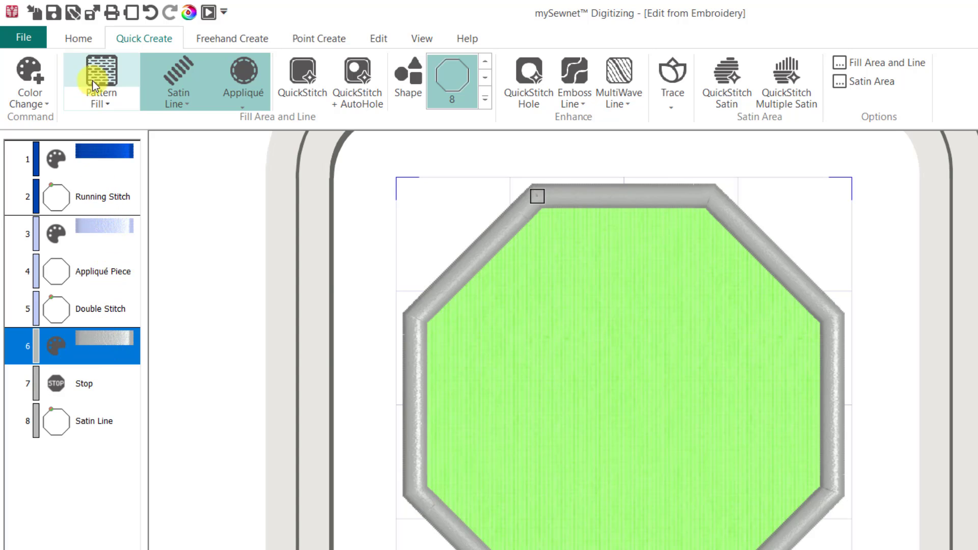
Copy the first running stitch and paste it directly after the light gray color change
click(101, 196)
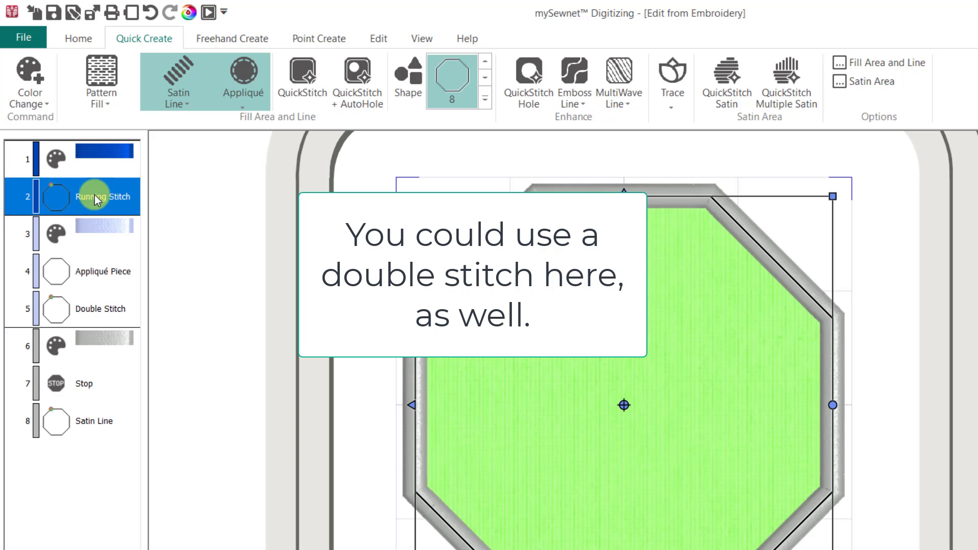
right_click(97, 197)
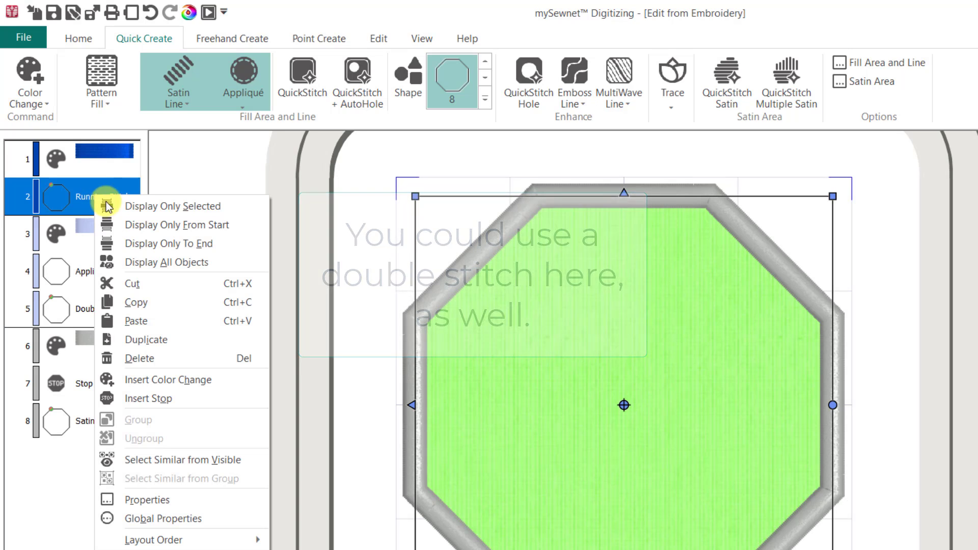
click(137, 303)
click(106, 344)
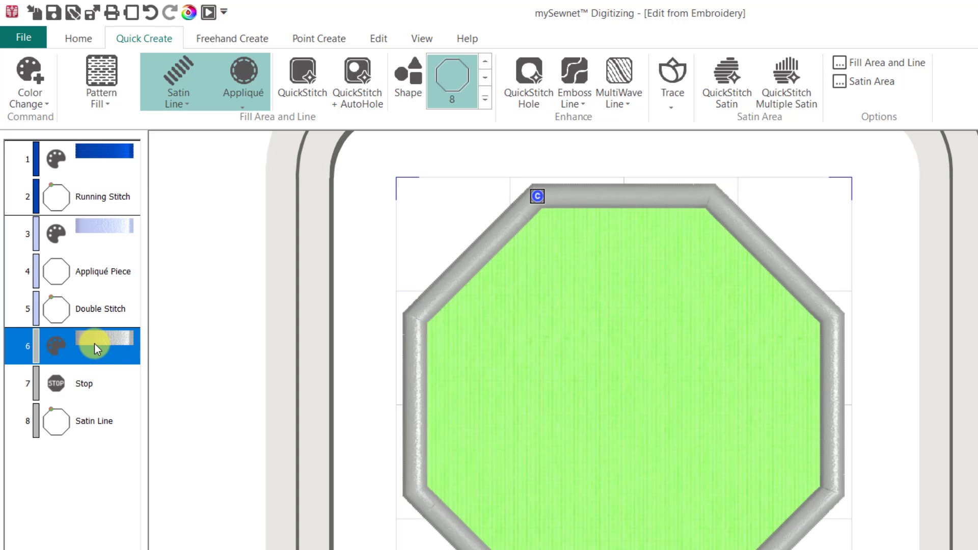
right_click(94, 347)
click(153, 464)
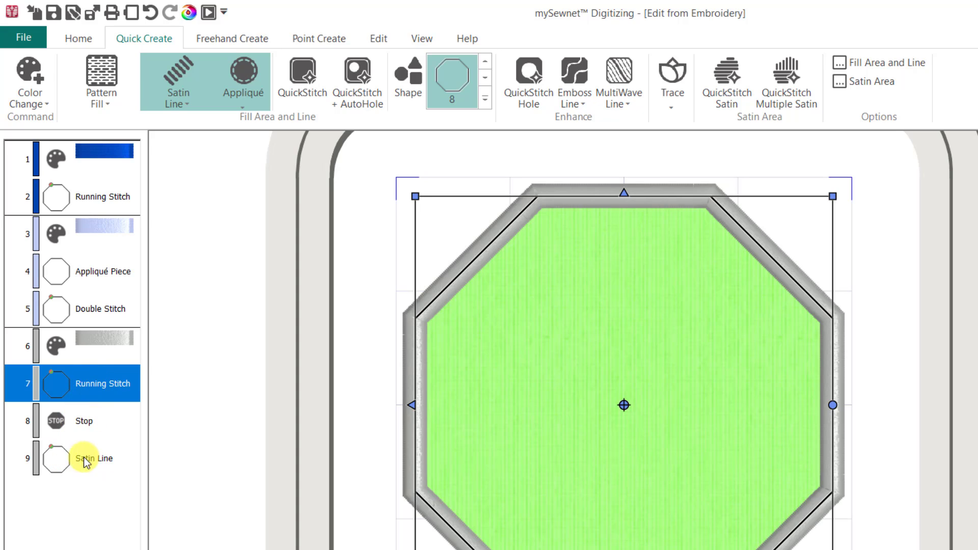
Insert a green color change directly after the pasted running stitch
click(100, 386)
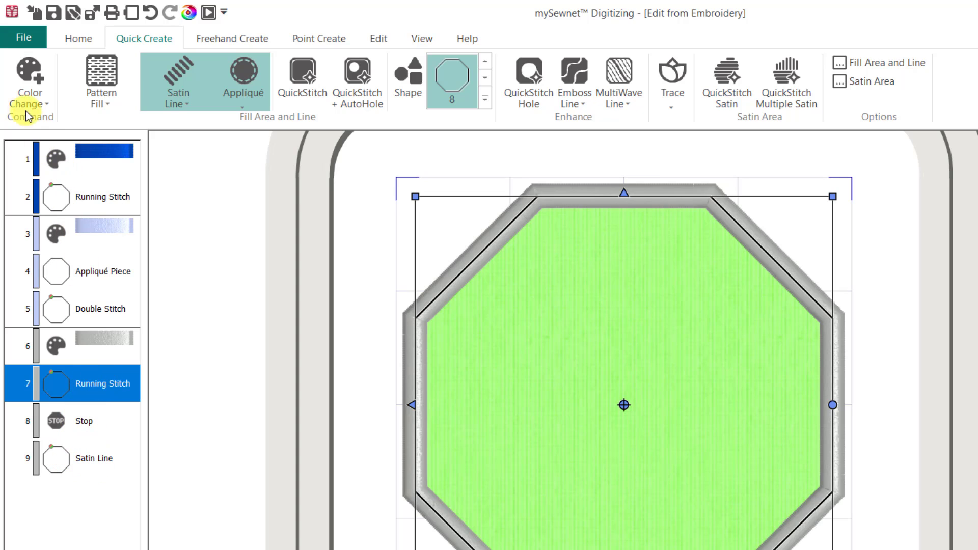
click(34, 97)
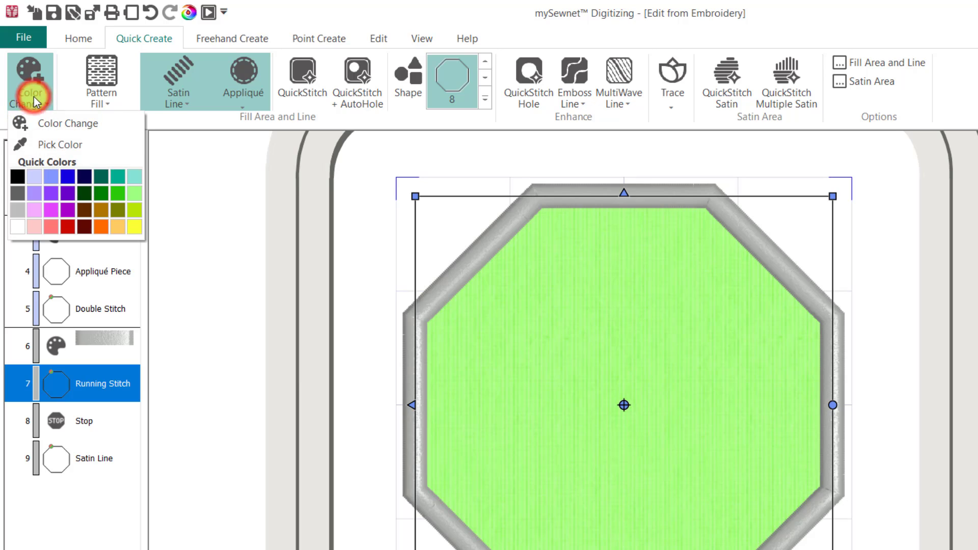
click(115, 194)
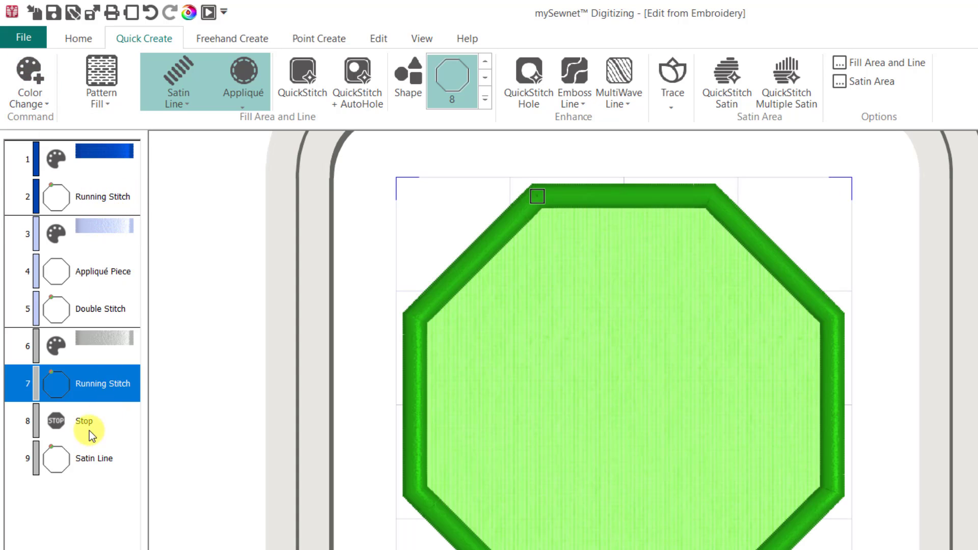
Delete the remaining stop just before the satin line
click(83, 459)
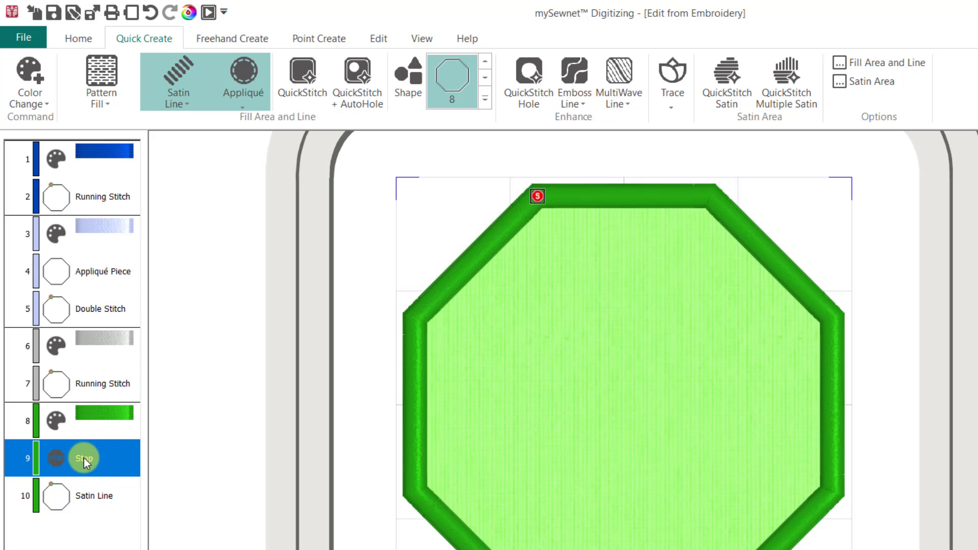
right_click(90, 457)
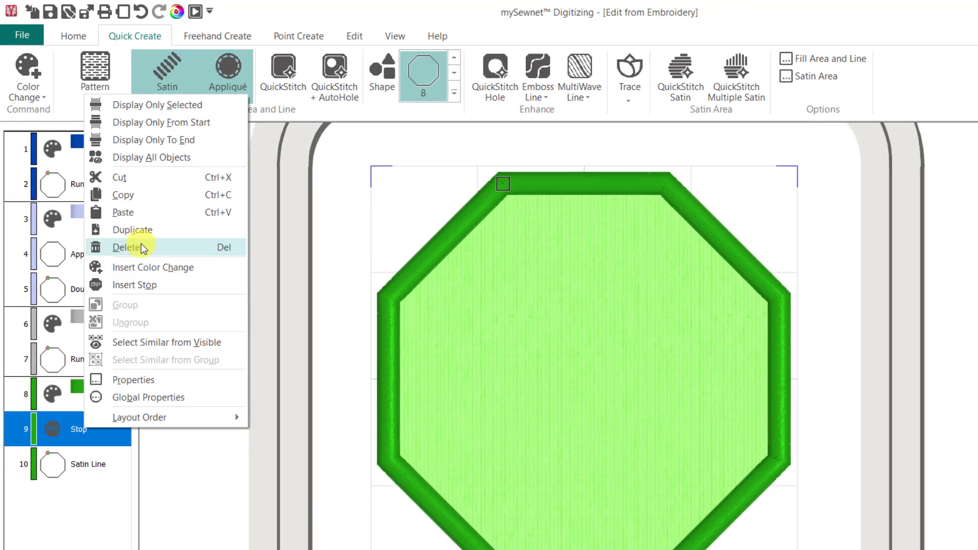
click(152, 264)
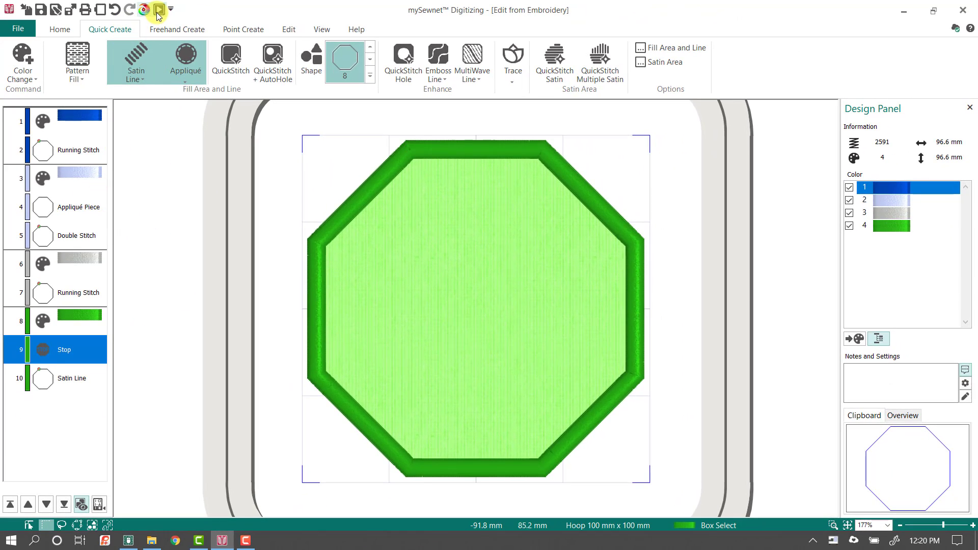
Preview the appliqué's stitch-out in the Design Player, checking placement line, fabric piece, tack-down lines and satin border in order
click(161, 9)
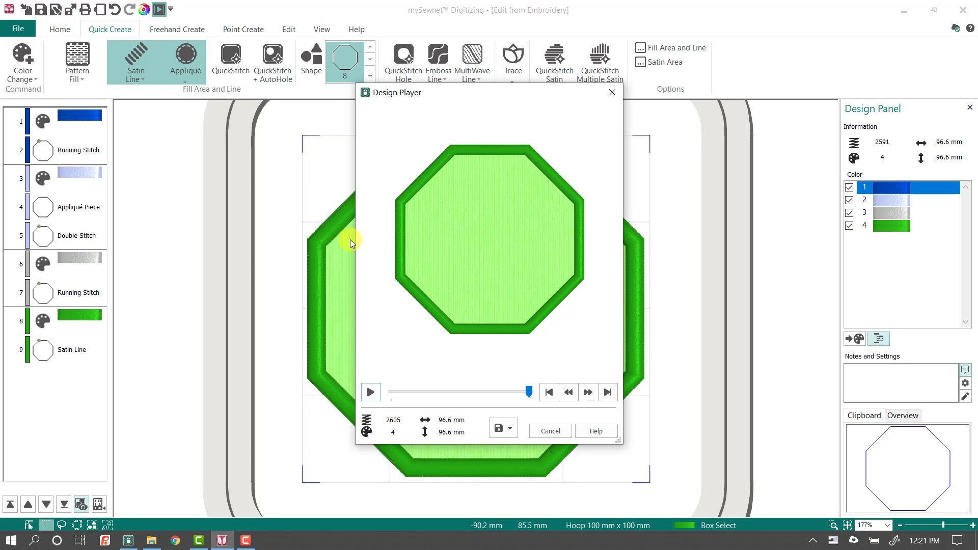
drag(529, 392, 396, 393)
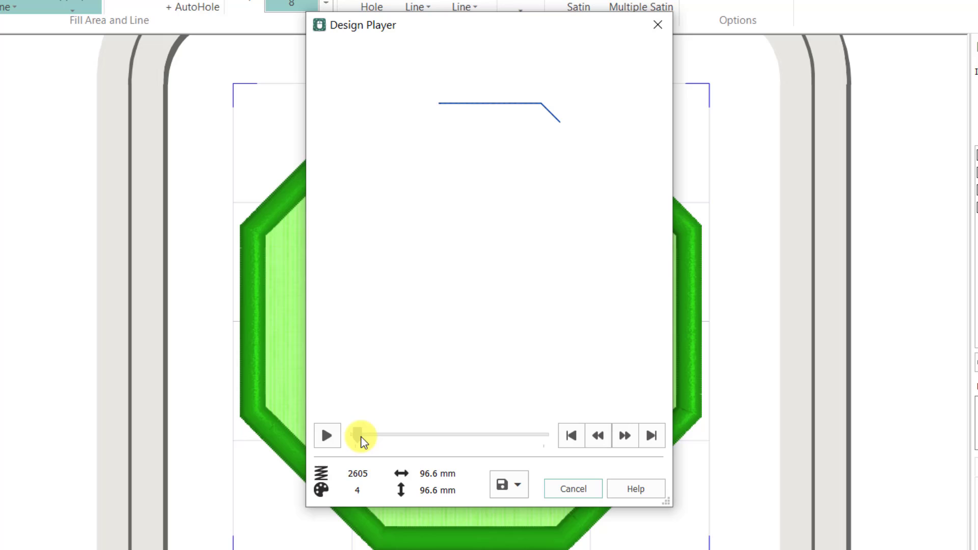
drag(360, 437, 384, 438)
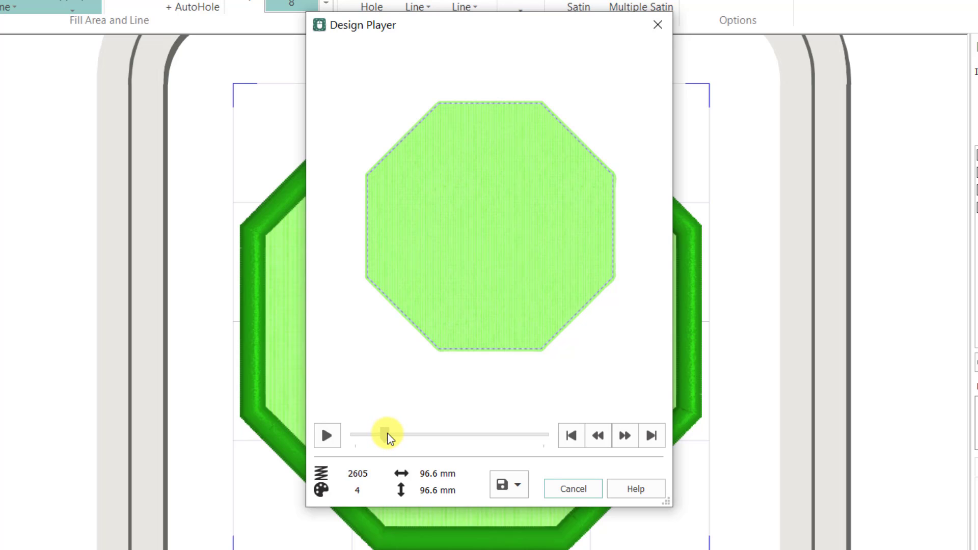
drag(391, 433, 404, 433)
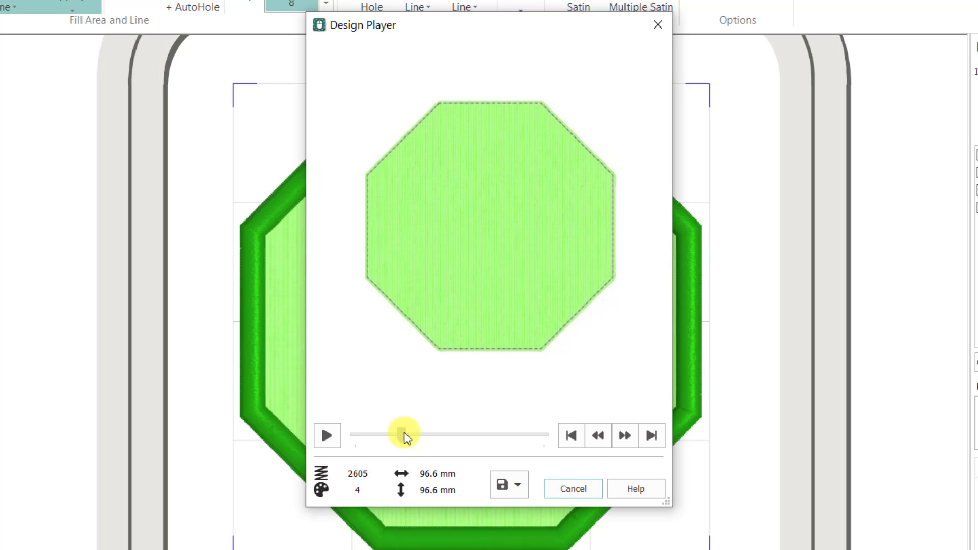
drag(405, 434, 564, 448)
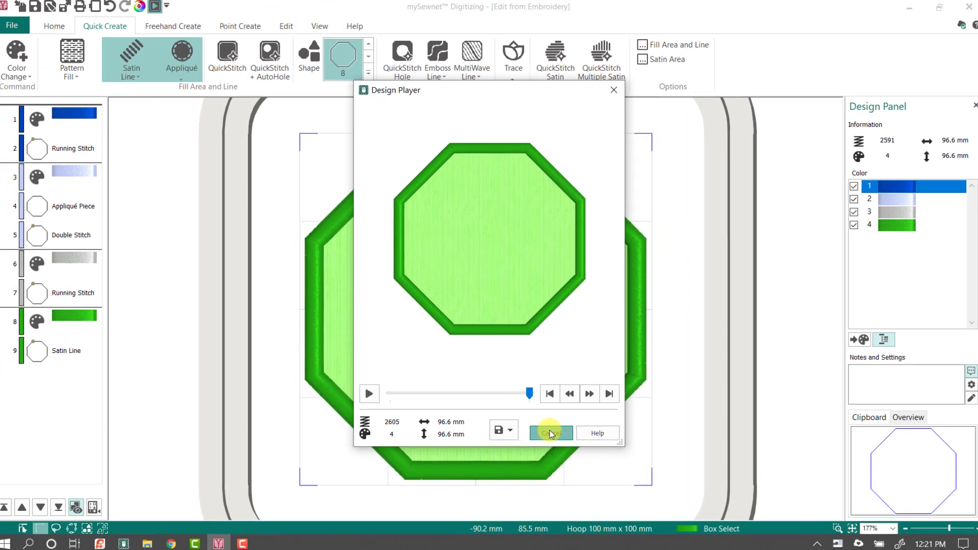
click(565, 488)
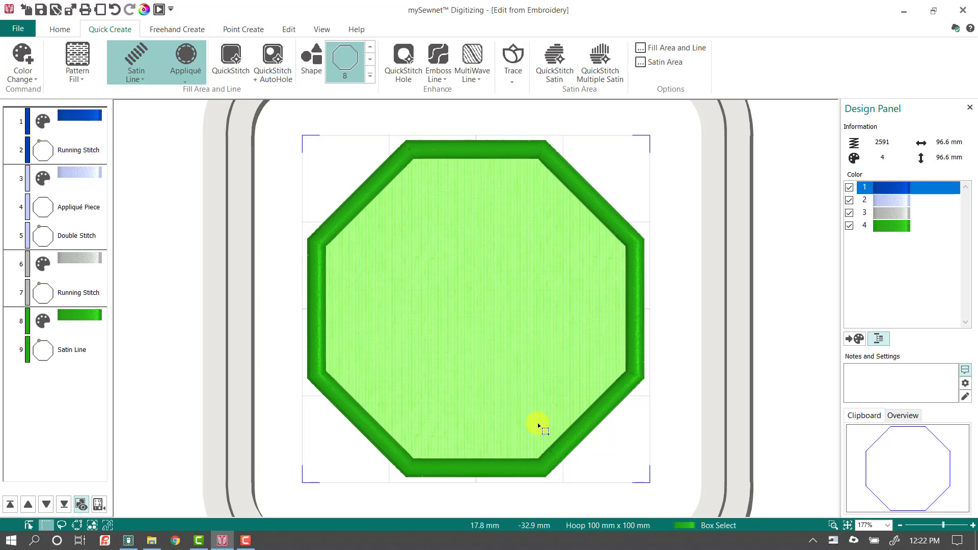
click(57, 30)
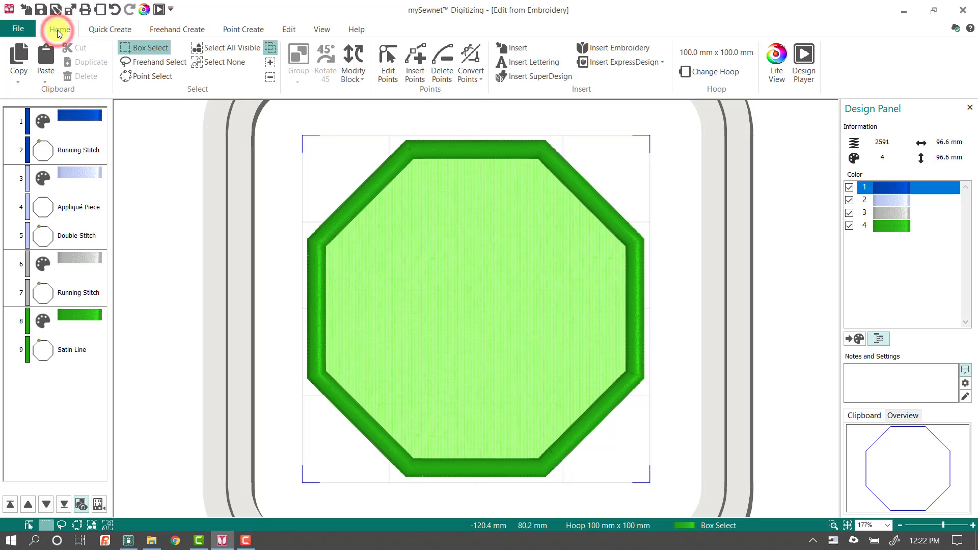
click(18, 81)
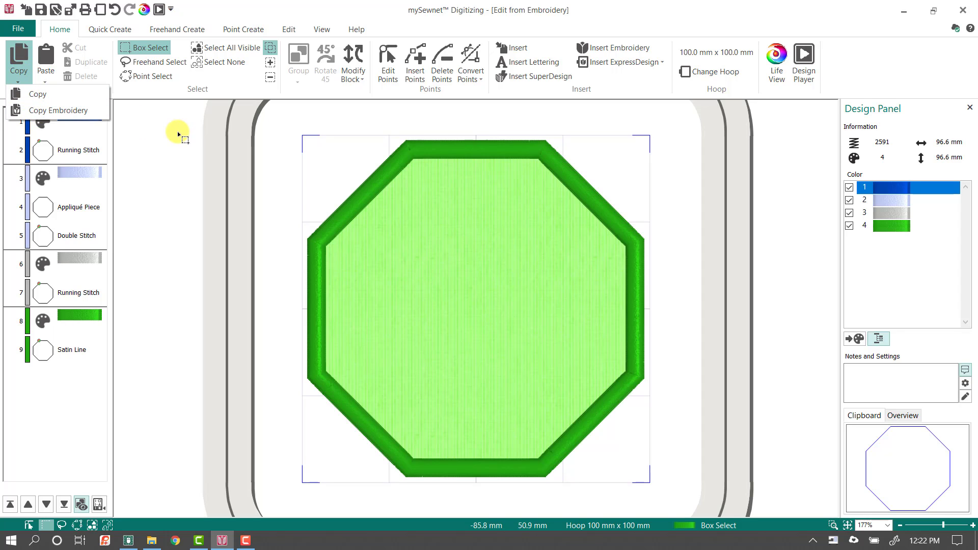
click(330, 6)
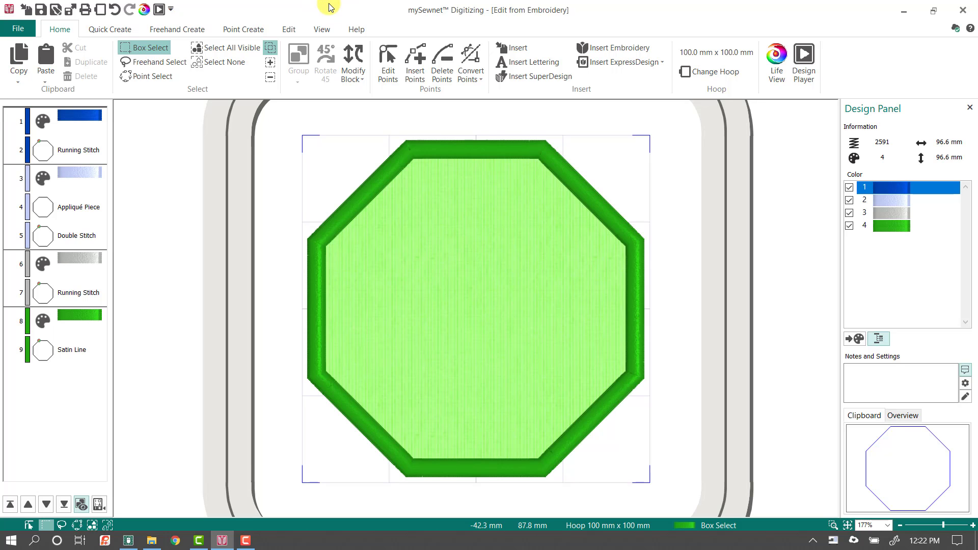
Return to mySewnet Embroidery and fix the octagon appliqué as embroidery stitches for stitch-level modification
click(961, 10)
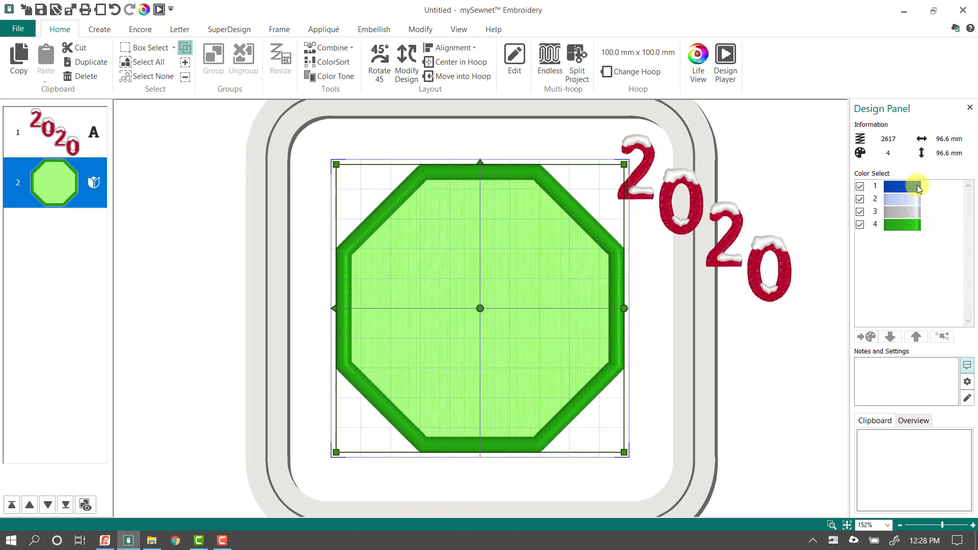
mouse_move(917, 187)
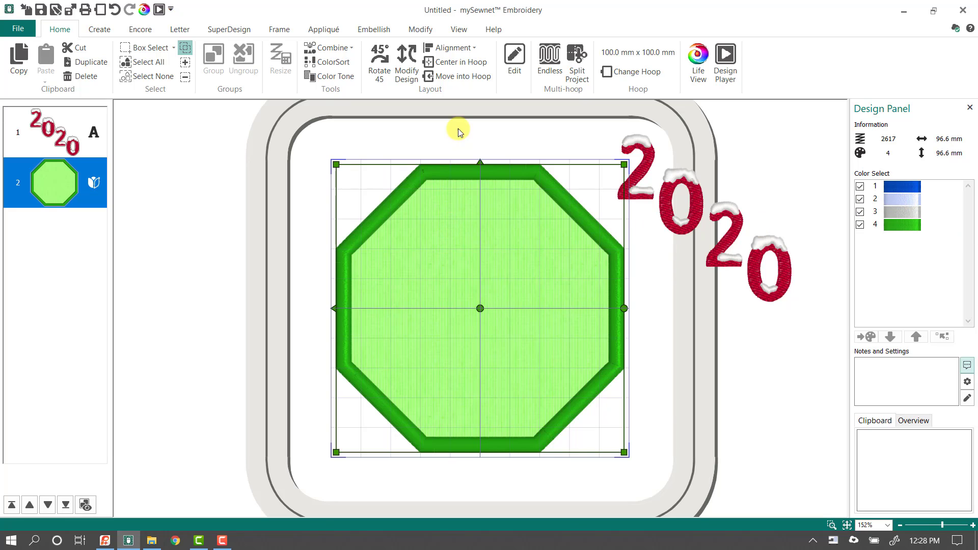
click(417, 31)
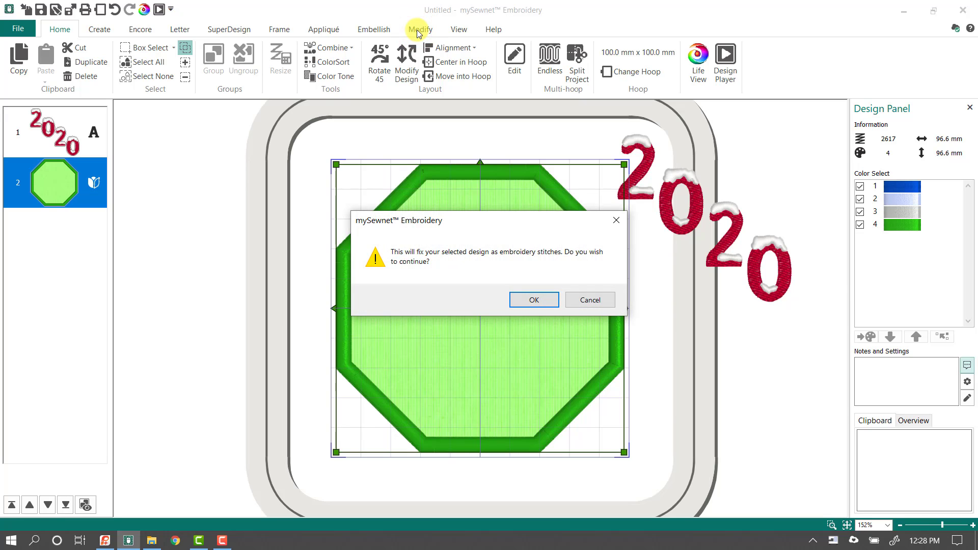
click(540, 300)
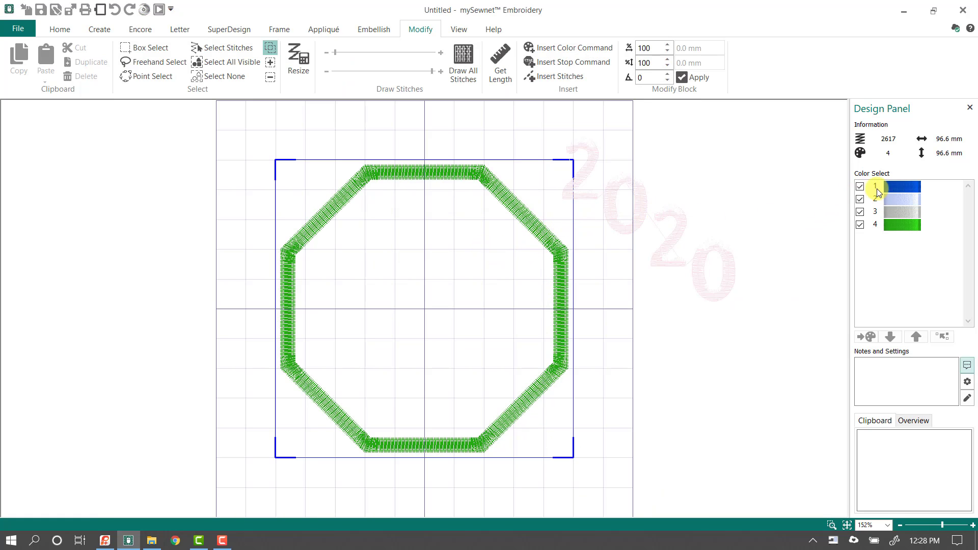
Hide the blue and light blue colors and cut all visible light gray and green stitches from the appliqué
click(892, 204)
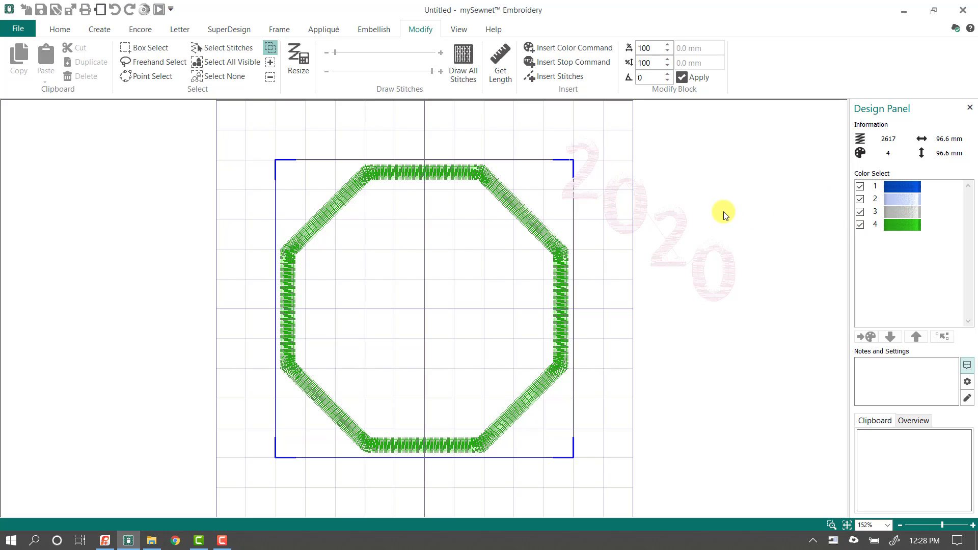
click(886, 199)
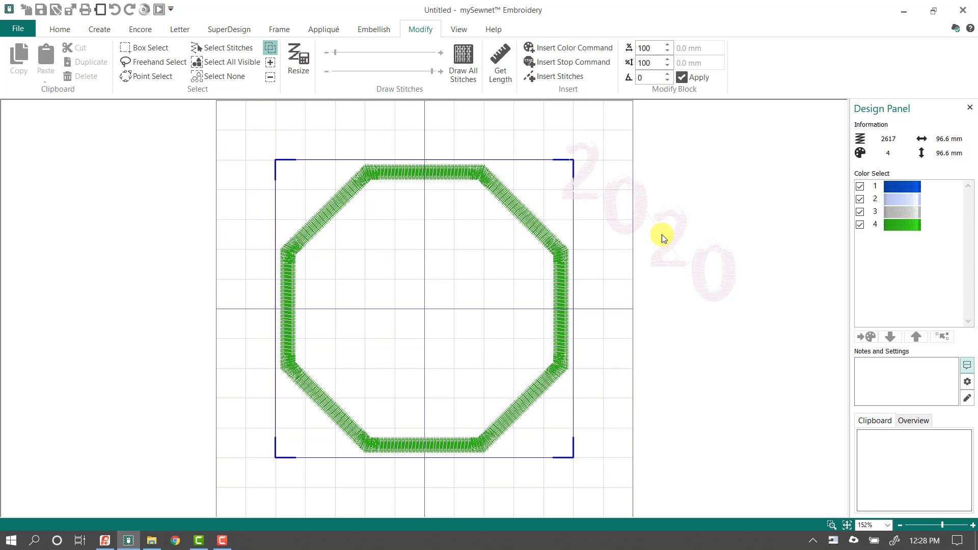
click(861, 186)
click(860, 200)
click(231, 65)
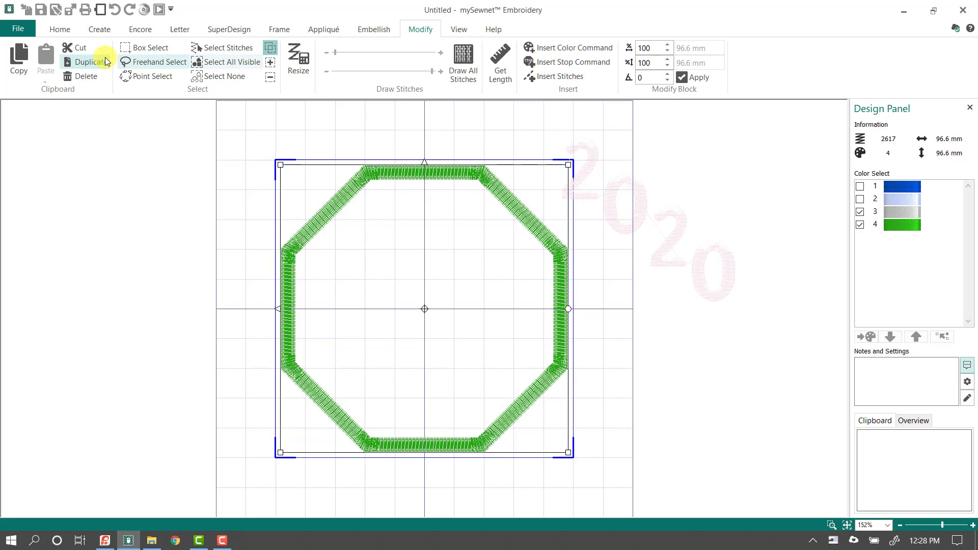
click(80, 51)
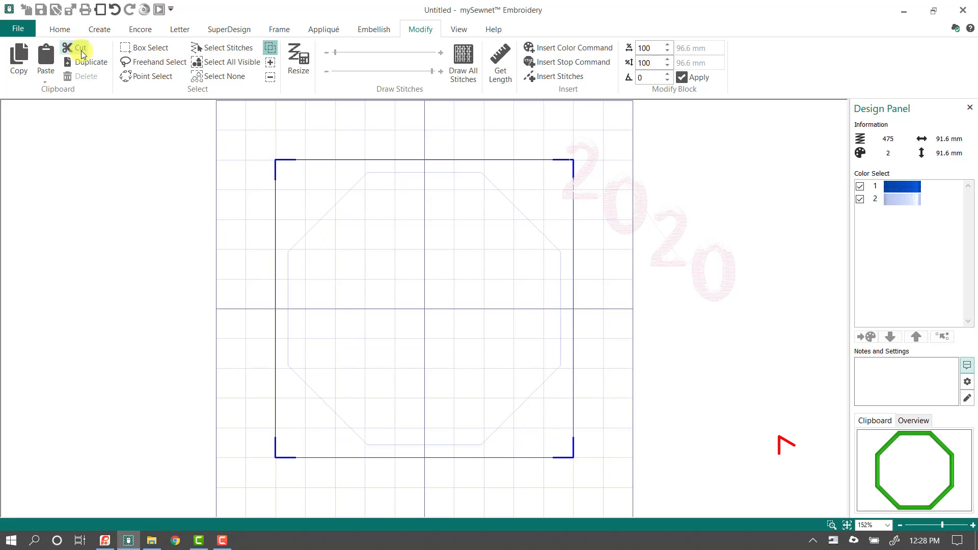
Paste the cut border stitches into the hoop as a separate design and check both appliqué parts
click(60, 29)
click(54, 54)
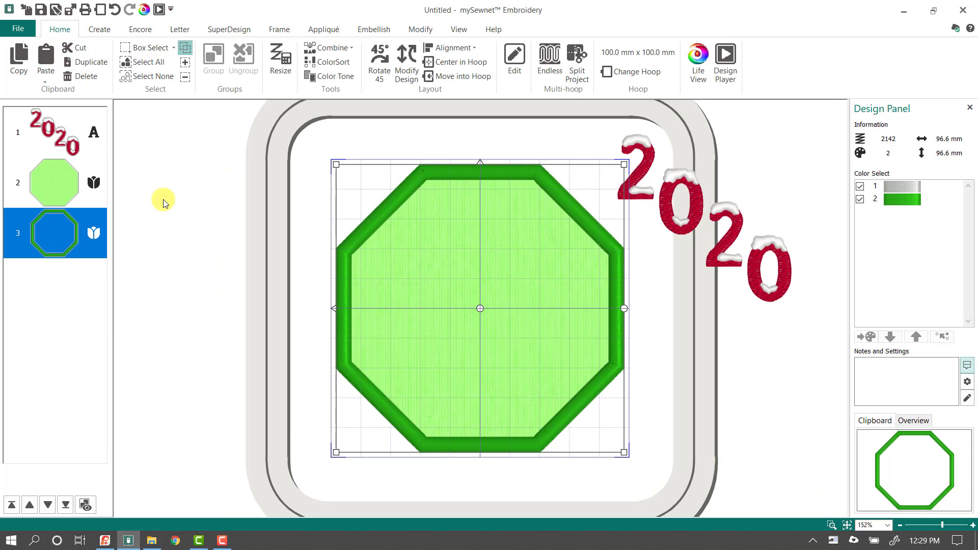
click(75, 184)
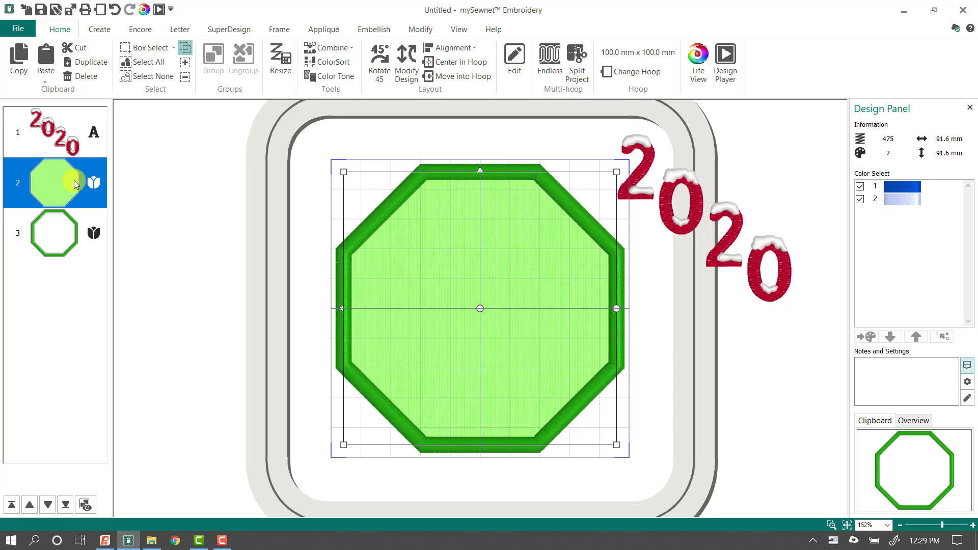
click(68, 231)
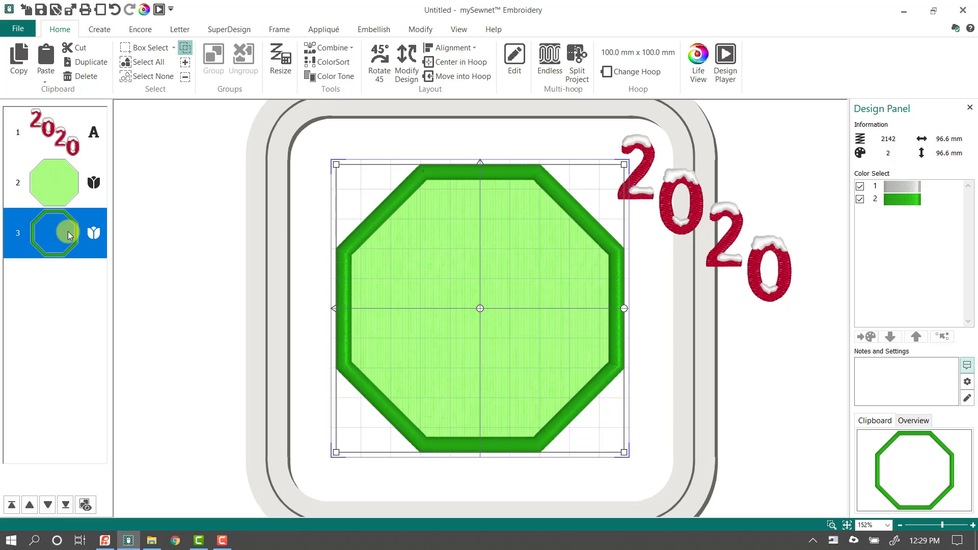
Move the 2020 lettering onto the octagon and place it in stitching order between the appliqué fabric and the green border
click(63, 130)
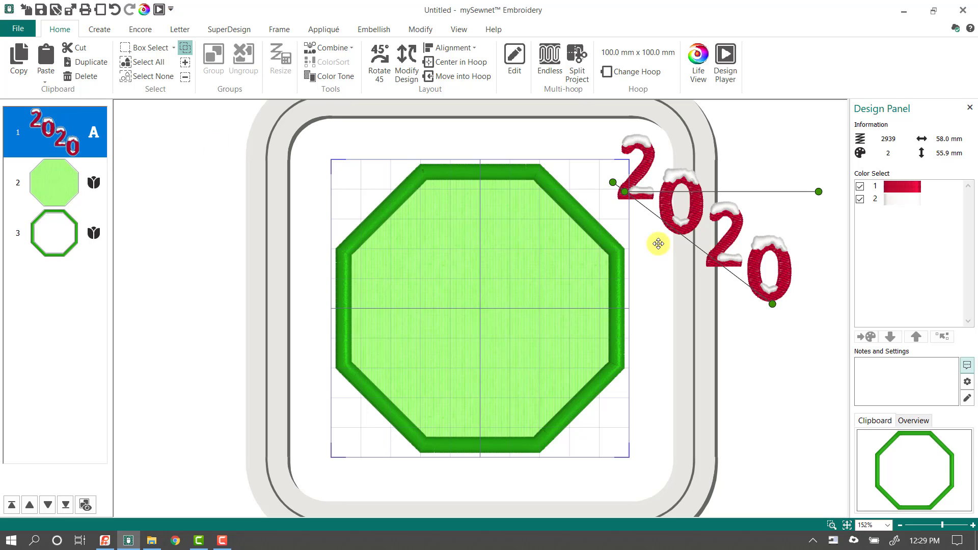
drag(731, 236, 594, 261)
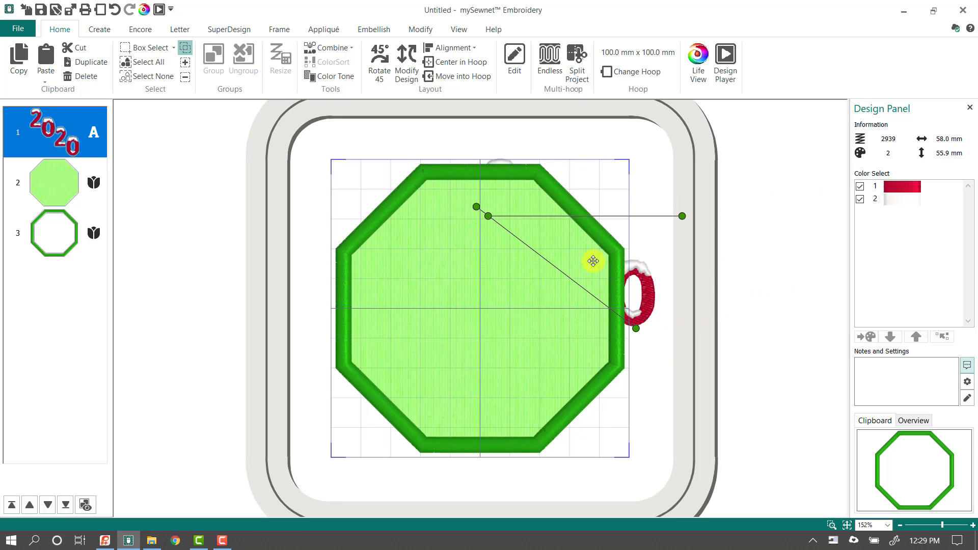
drag(54, 164, 57, 215)
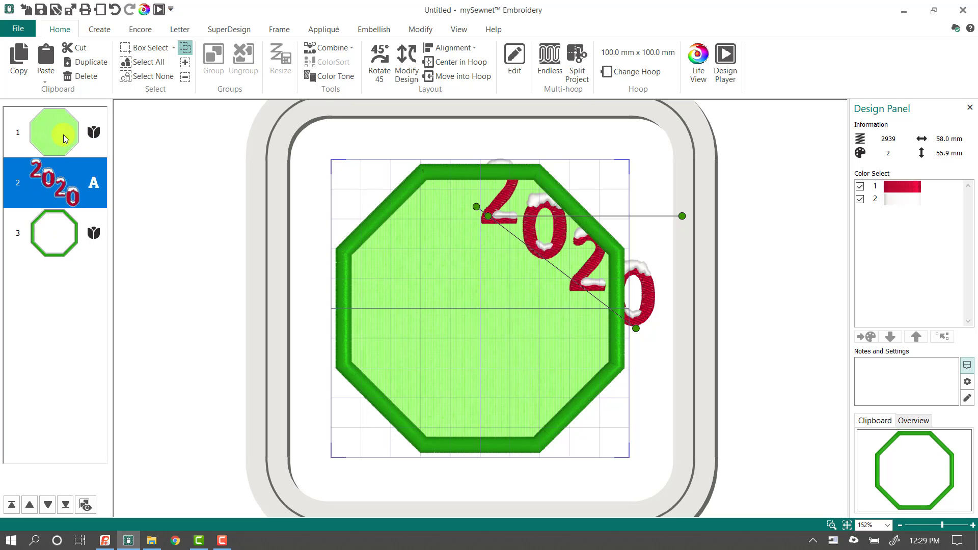
drag(536, 221, 487, 244)
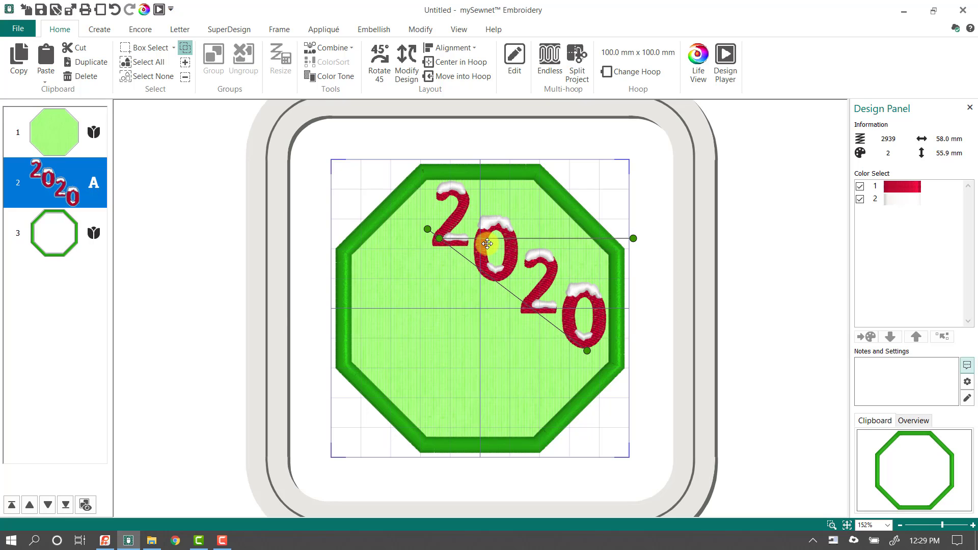
Set the 2020 lettering size to 45 mm and slant its baseline diagonally downward to the right inside the octagon
right_click(521, 253)
click(543, 275)
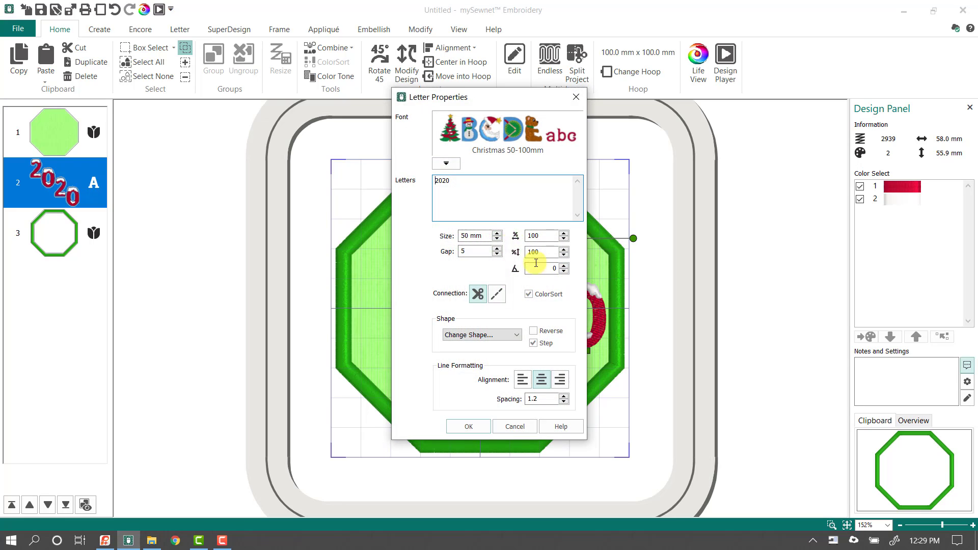
click(497, 239)
click(496, 239)
click(497, 239)
click(496, 239)
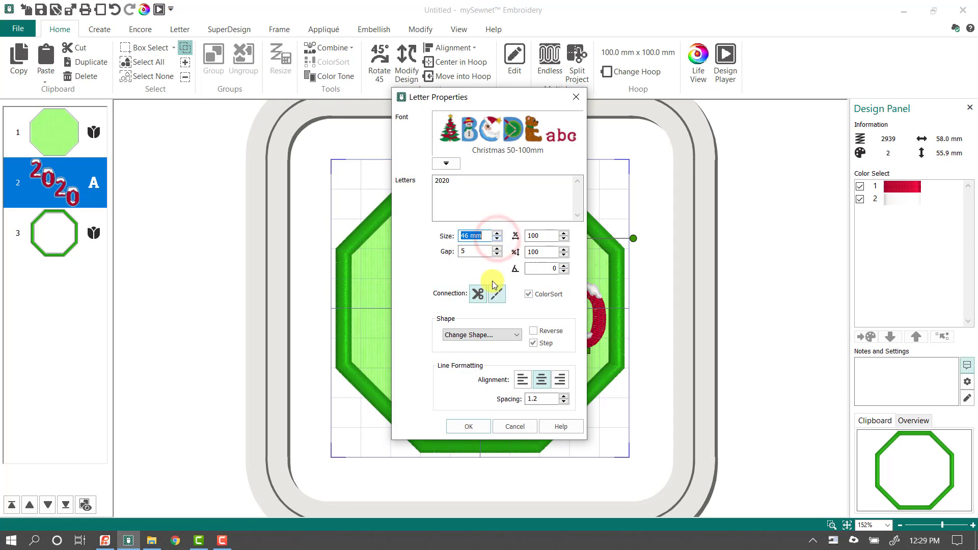
click(497, 239)
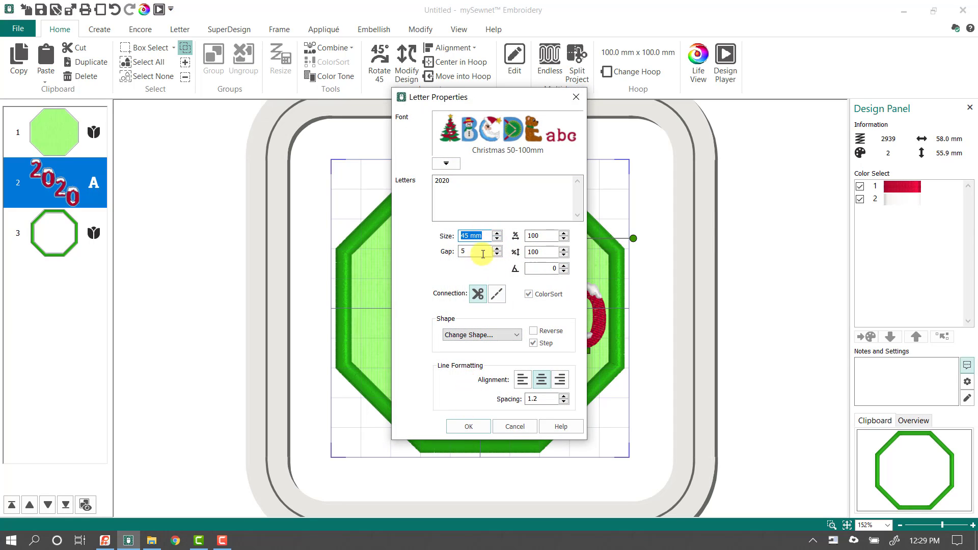
click(468, 426)
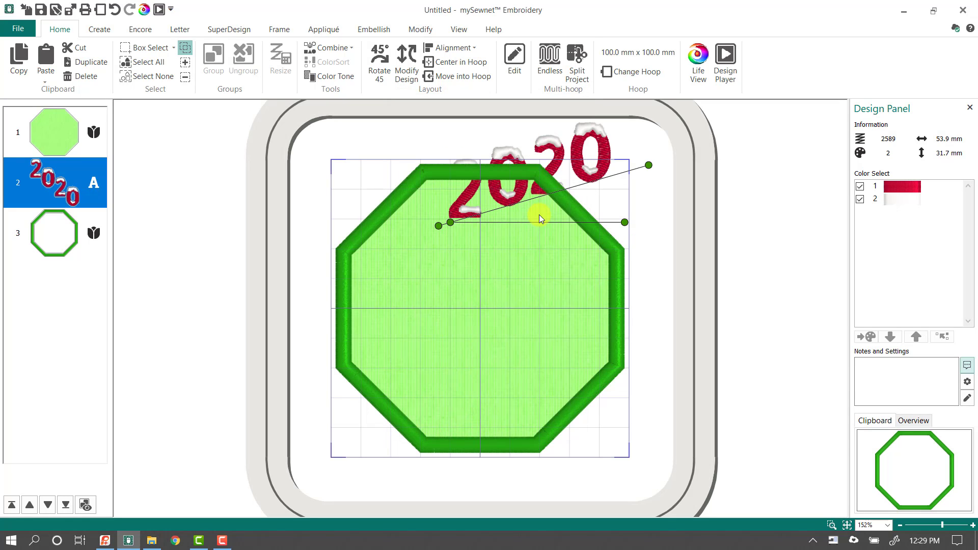
drag(648, 165, 591, 326)
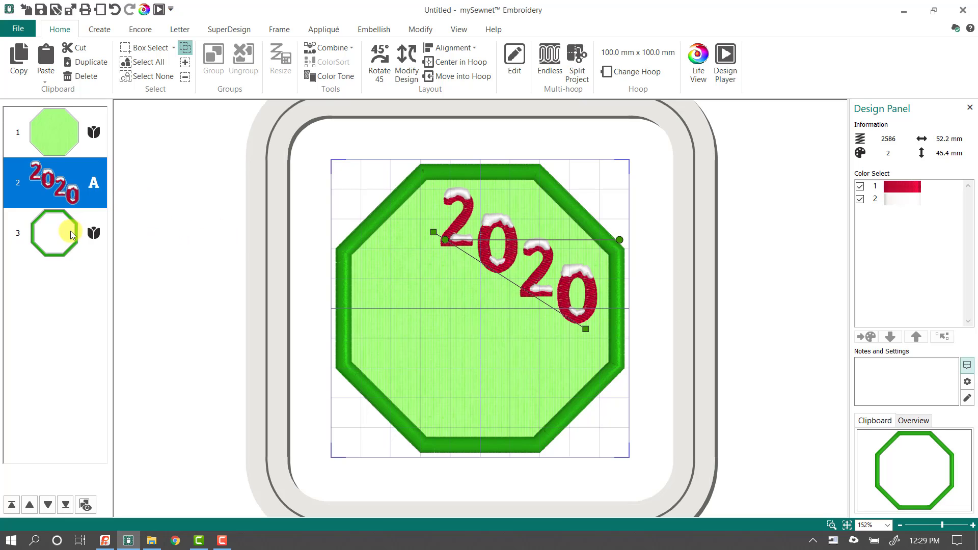
Choose the candy cane with holly and bow from the Holidays 1 SuperDesigns in the Holidays category
click(223, 29)
click(87, 77)
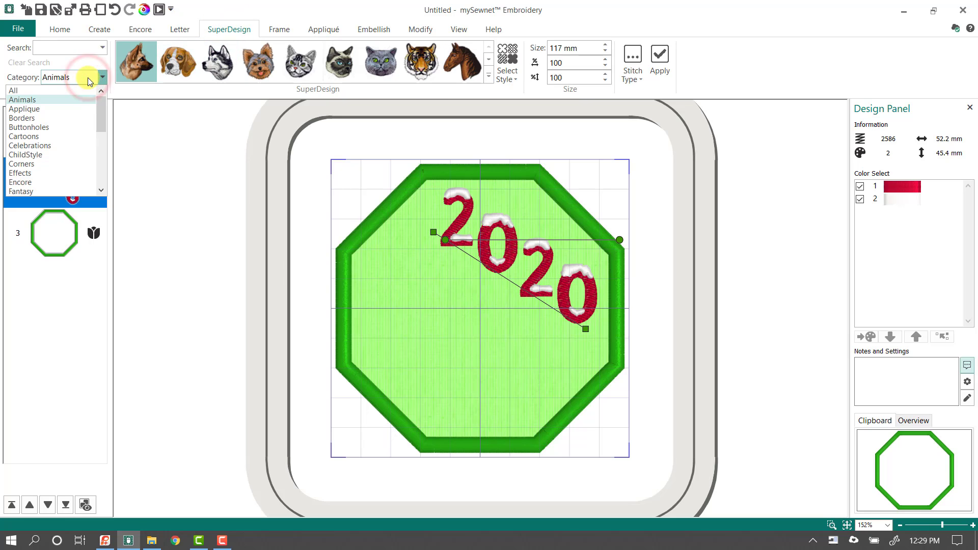
click(100, 179)
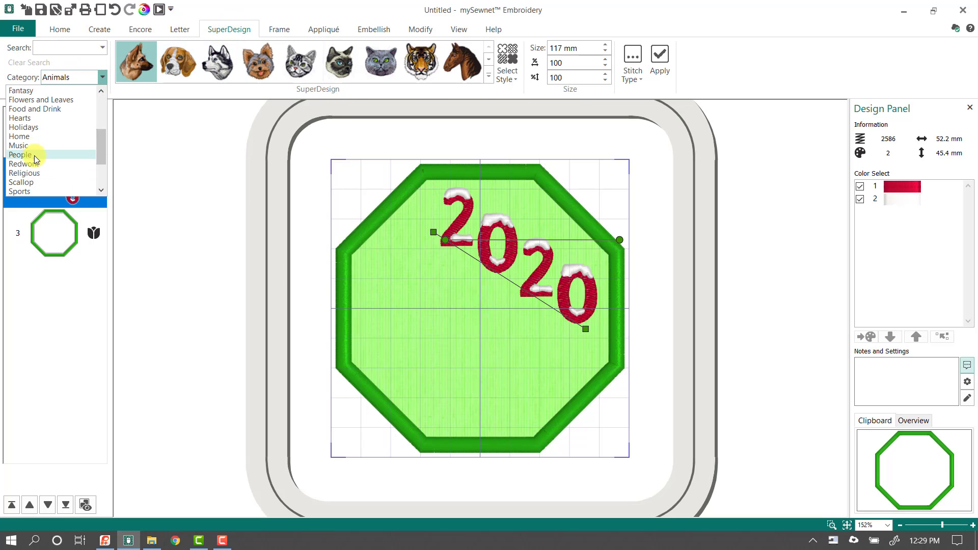
click(30, 127)
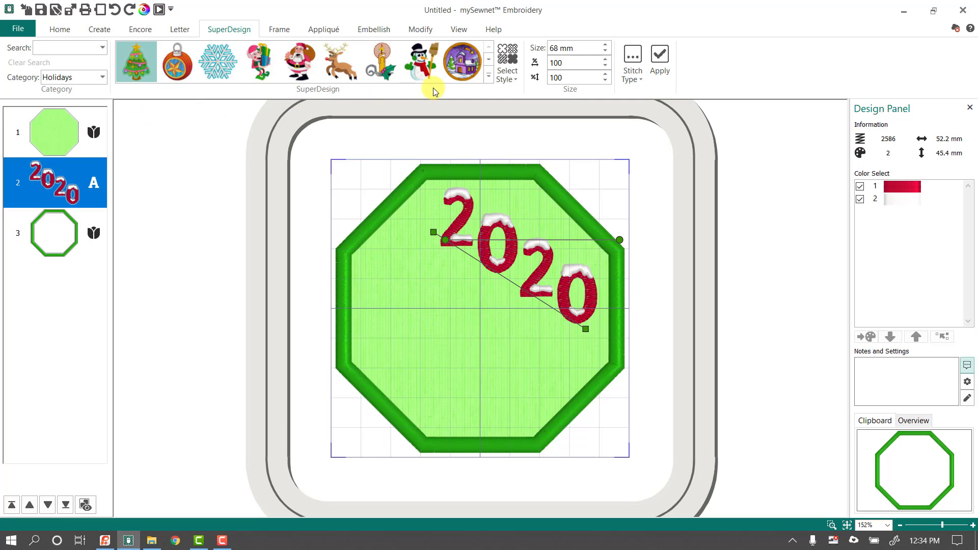
click(488, 76)
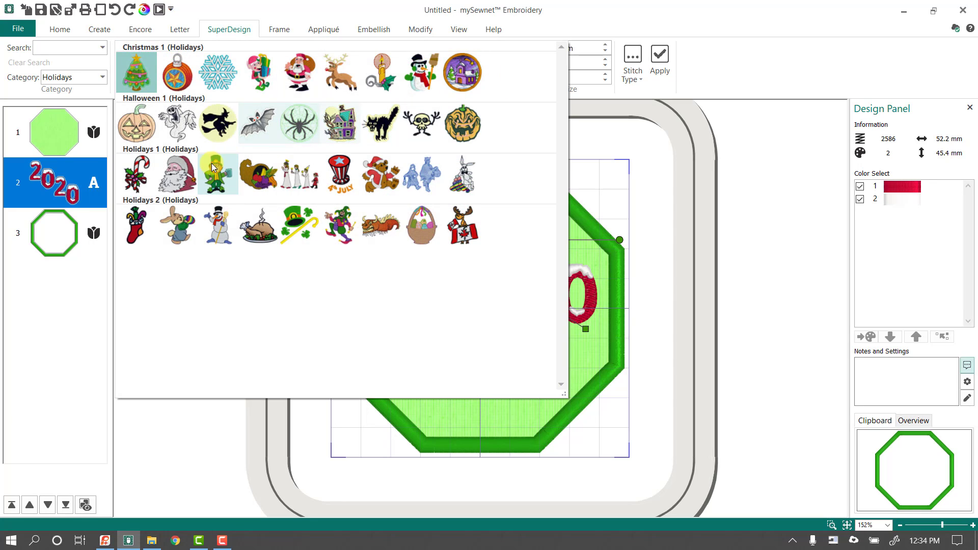
click(139, 176)
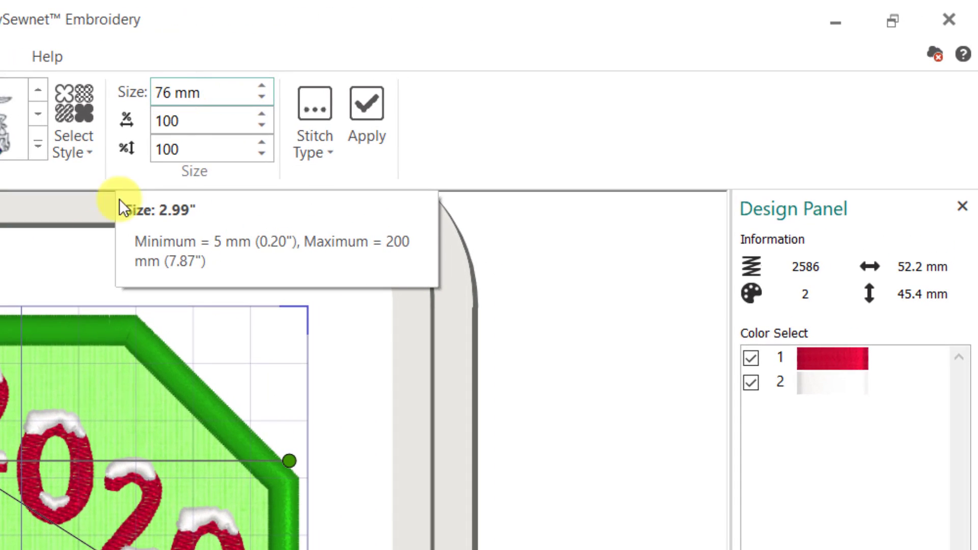
Set the candy cane SuperDesign's size to 62 mm and add it to the hoop
click(261, 96)
click(261, 97)
click(261, 97)
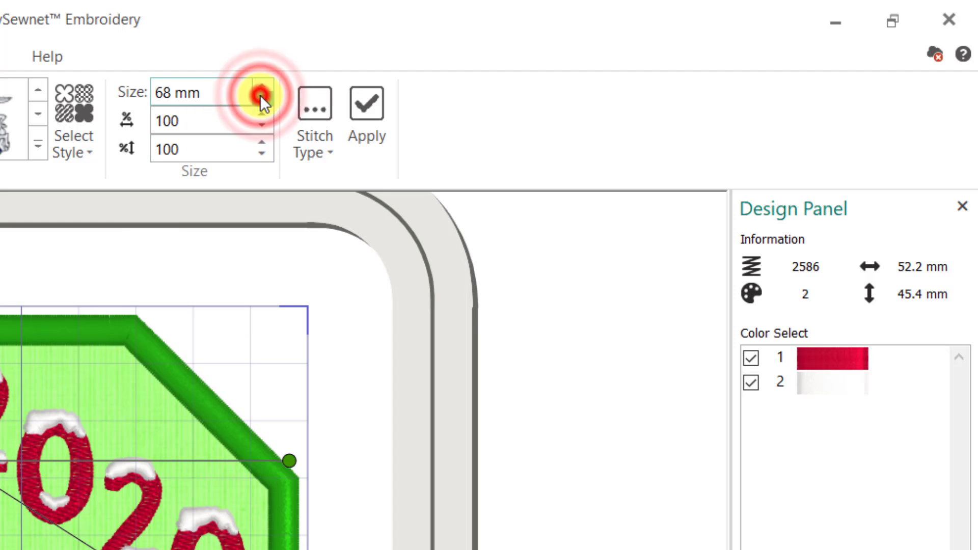
click(261, 97)
click(261, 97)
click(261, 97)
click(261, 97)
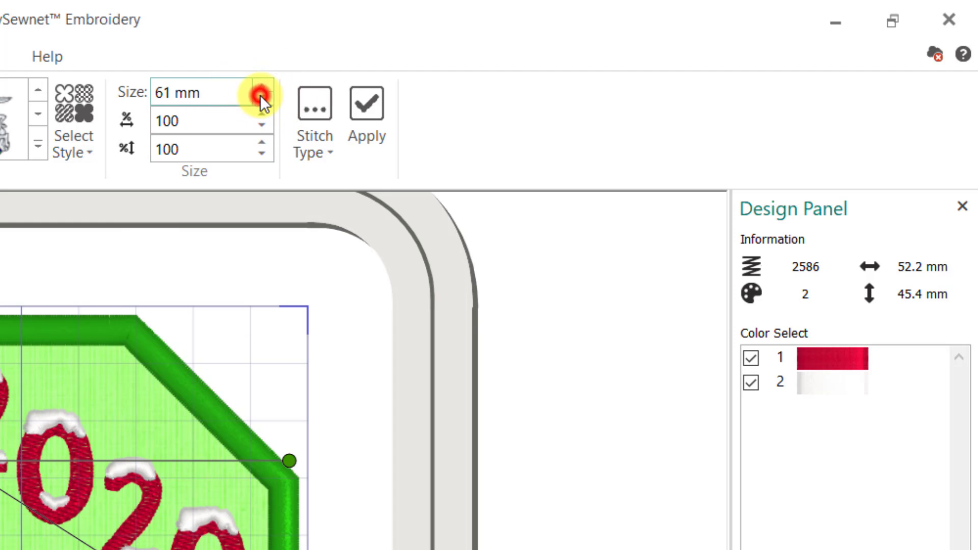
click(262, 97)
click(261, 84)
click(261, 84)
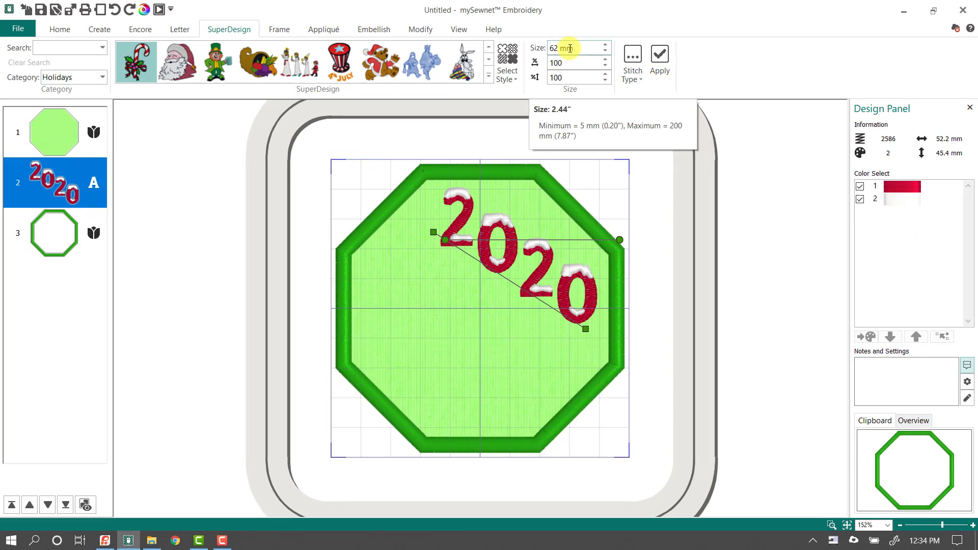
click(648, 66)
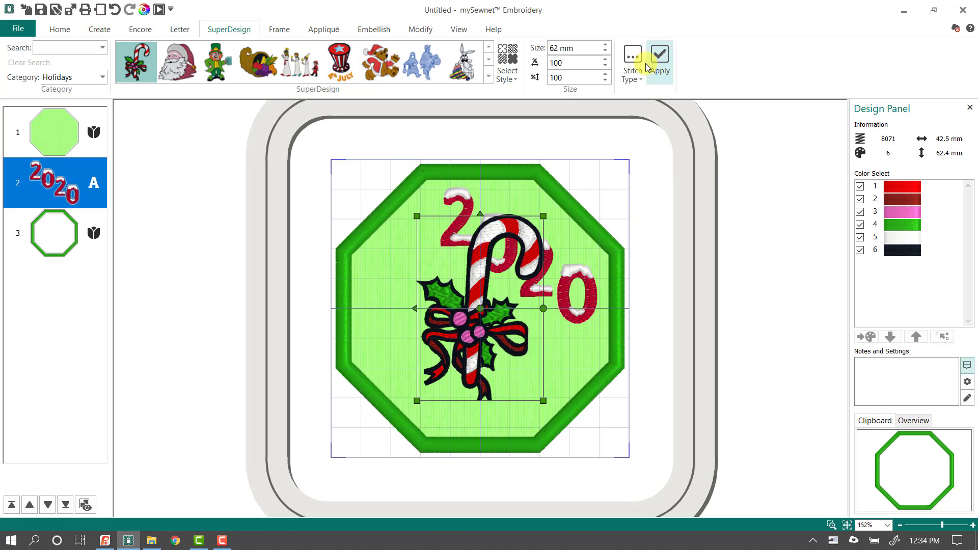
Mirror the candy cane horizontally beside the lettering and rotate it counterclockwise to follow the diagonal of the 2020
drag(484, 253, 452, 286)
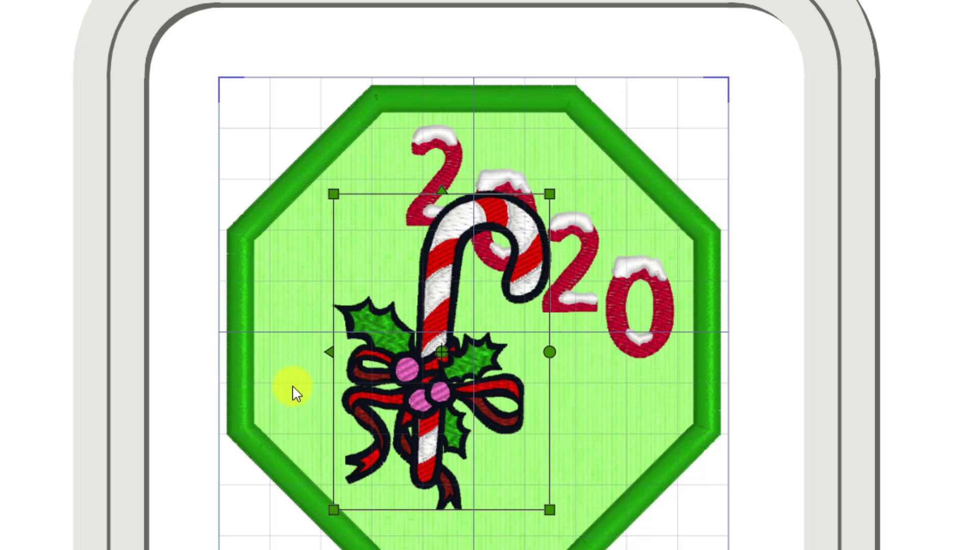
click(330, 351)
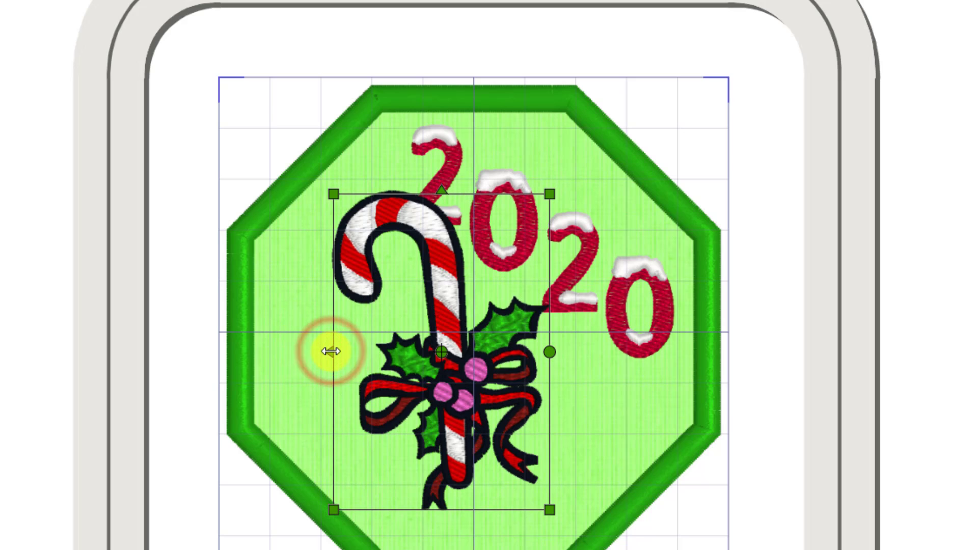
drag(447, 312, 411, 318)
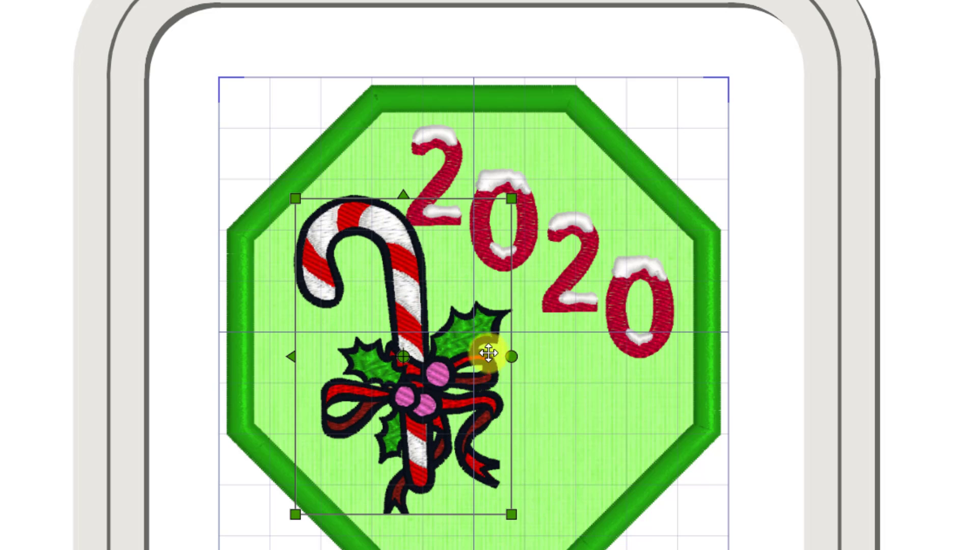
drag(511, 358, 510, 325)
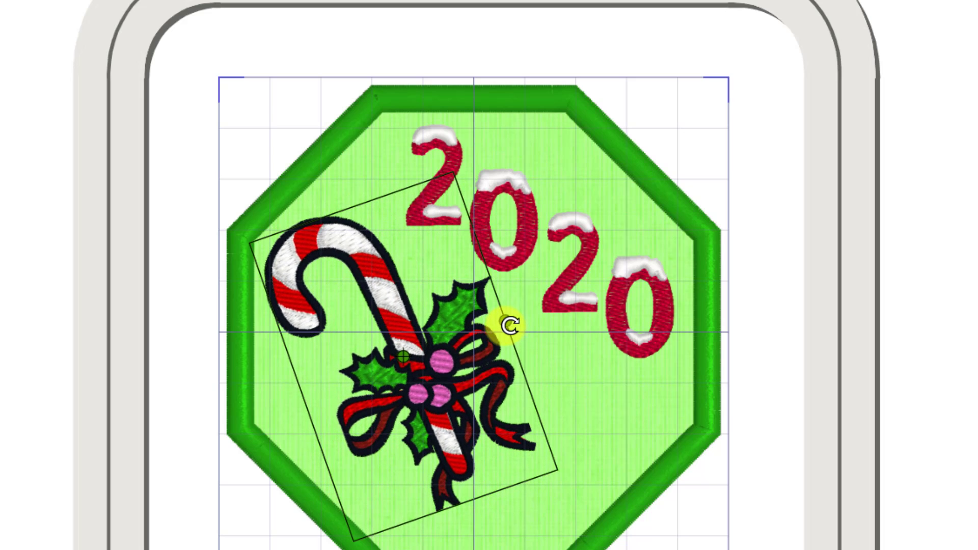
Position the rotated candy cane below the lettering and place it before the green border in the stitching order
drag(408, 328, 446, 360)
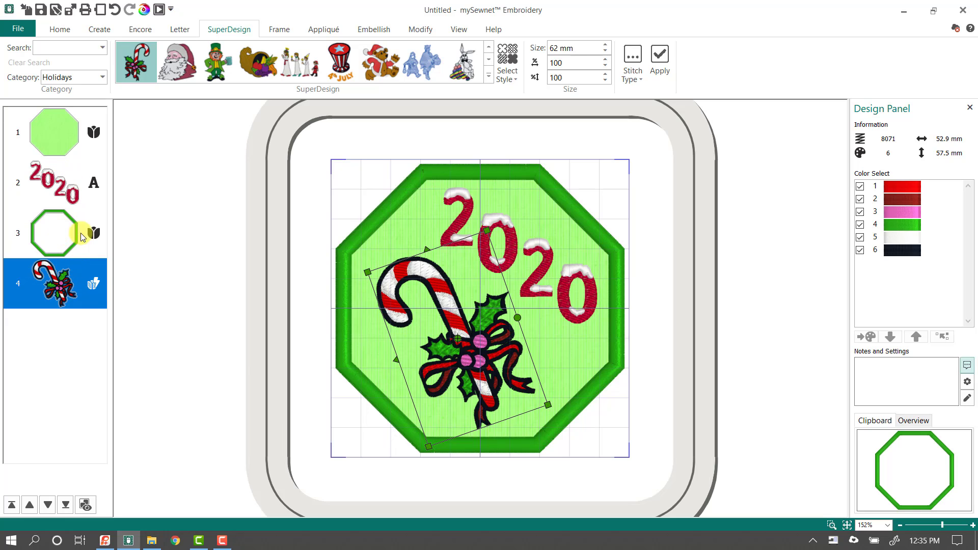
click(73, 280)
drag(73, 284, 65, 214)
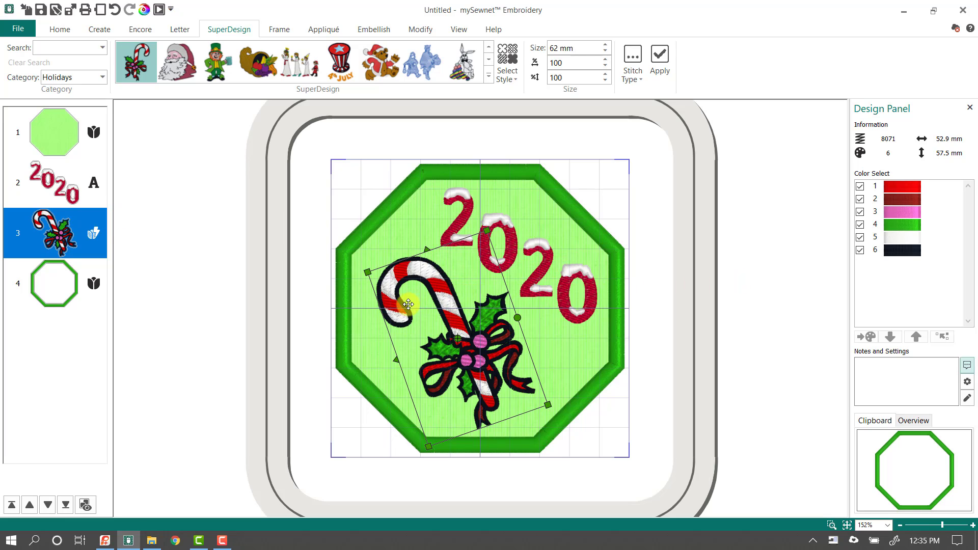
Check the candy cane's red thread and change the lettering's red to the matching thread 2281 Jockey Red
click(896, 187)
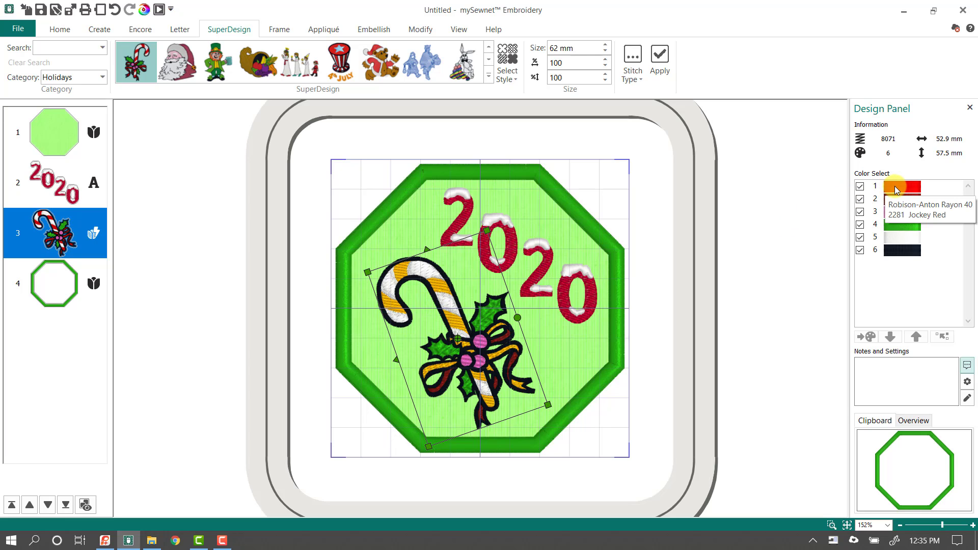
click(57, 189)
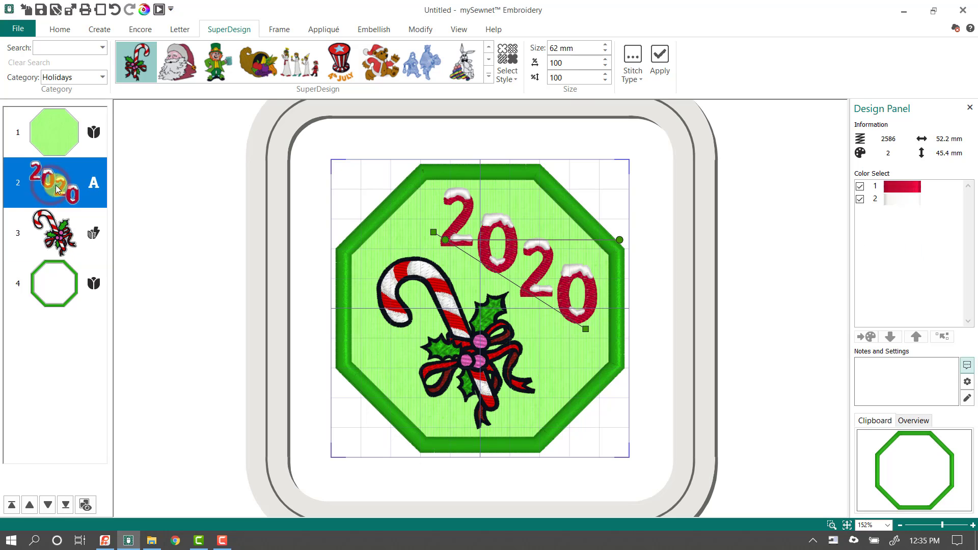
click(903, 186)
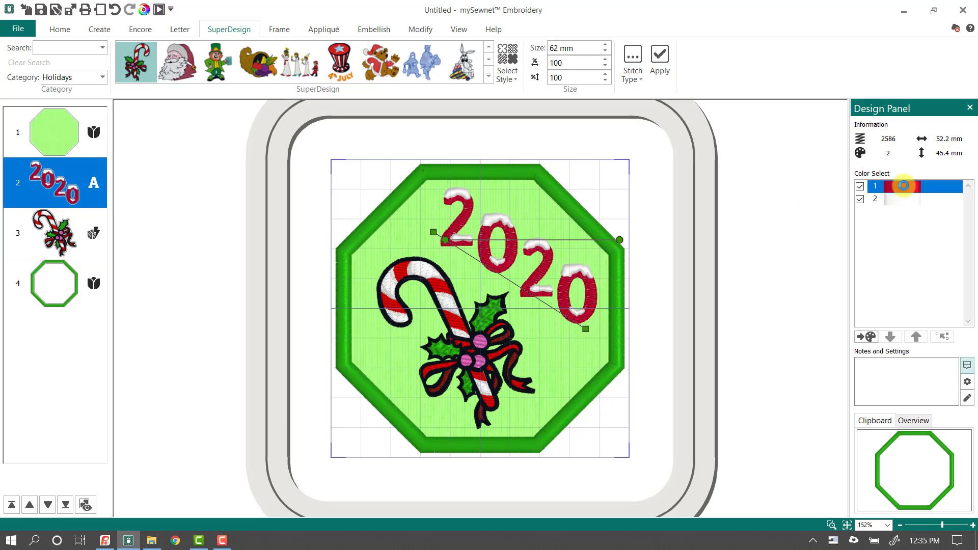
click(466, 216)
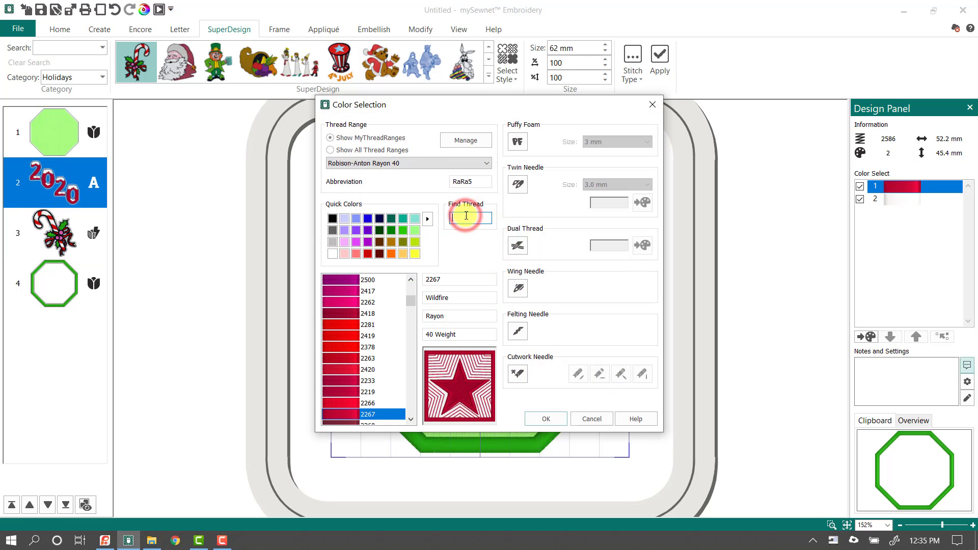
text(2281)
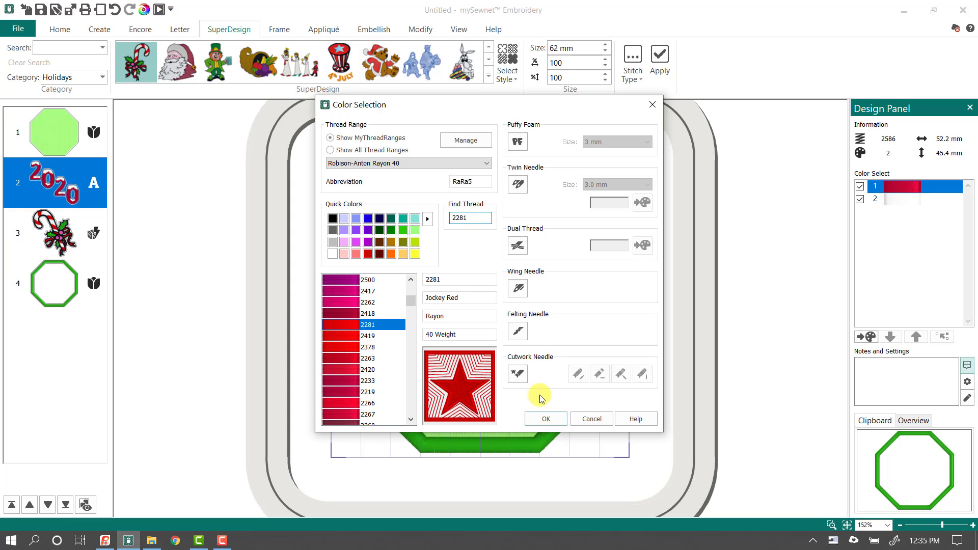
click(546, 418)
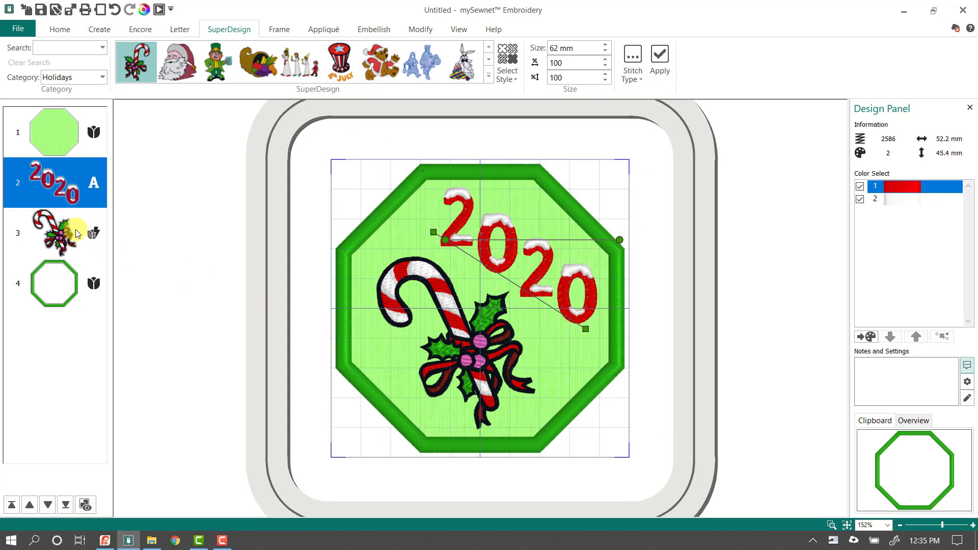
Check the lettering's white thread and change the candy cane's white to the matching thread 2343 Eggshell
click(909, 199)
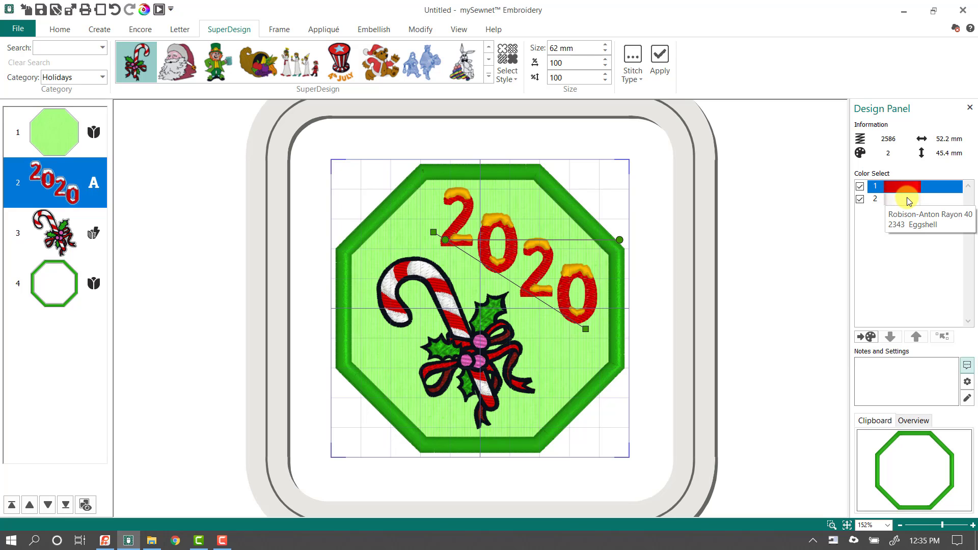
click(75, 227)
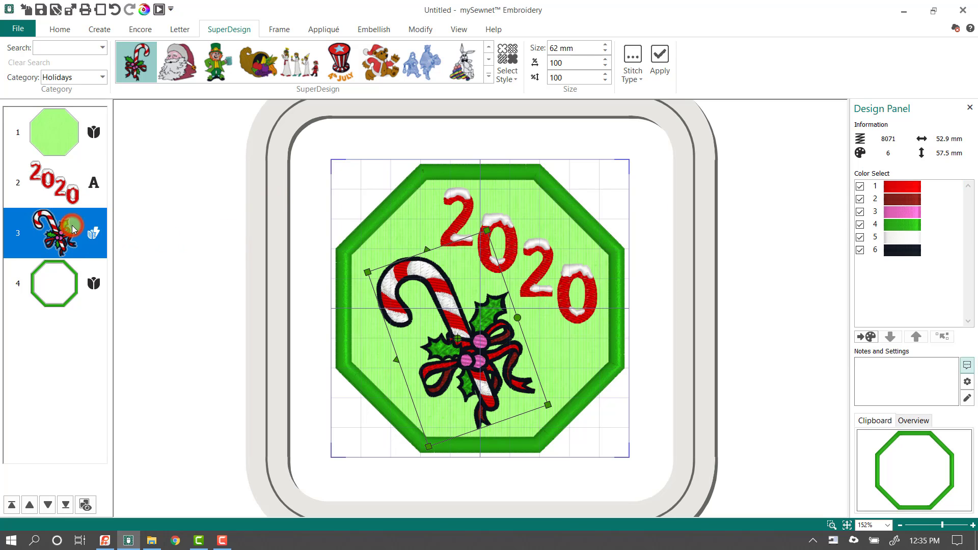
double_click(902, 237)
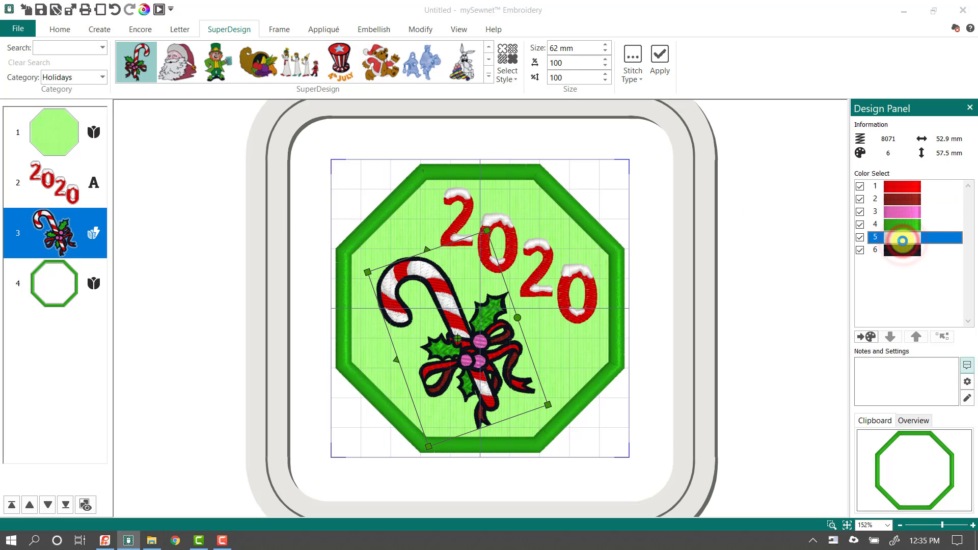
click(476, 218)
text(2343)
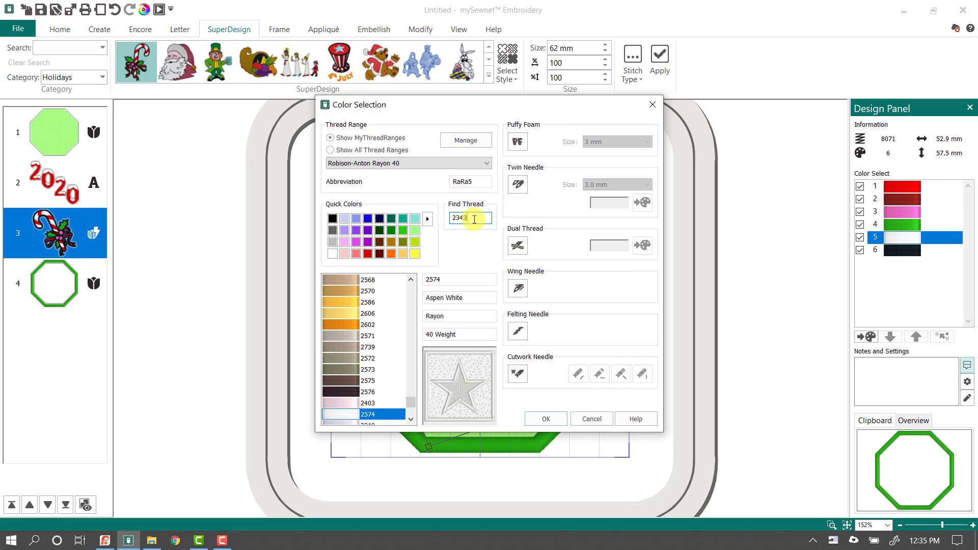
click(530, 420)
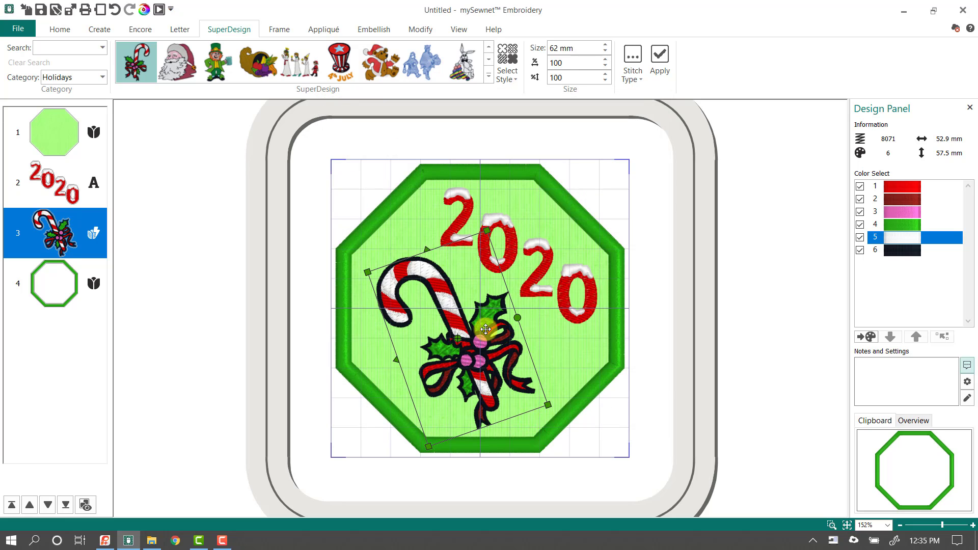
Enlarge the candy cane to about 55.5 × 60.0 mm and reposition it below the lettering
drag(486, 228, 490, 220)
drag(483, 255, 482, 267)
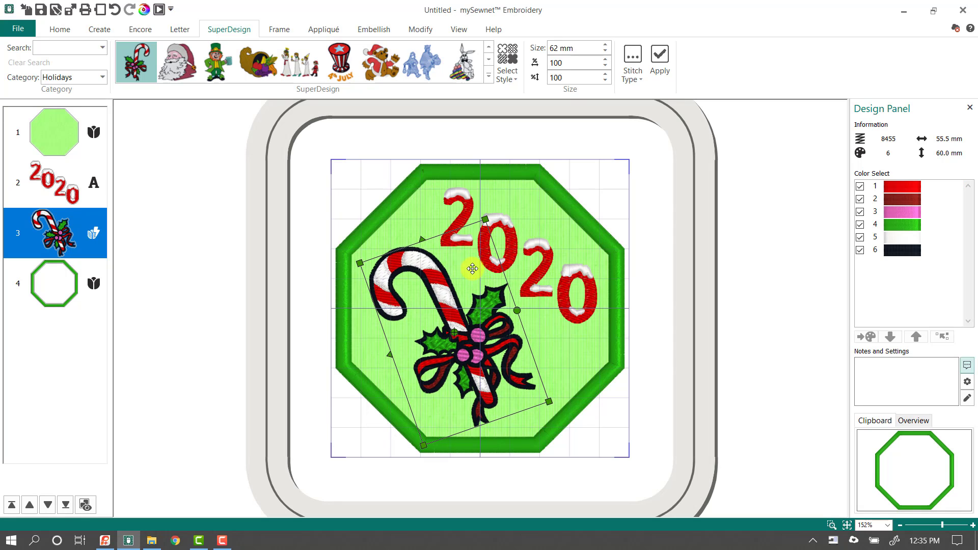
Check the border's green thread and change the candy cane leaves' green to thread 2410 Light Kelly
click(896, 227)
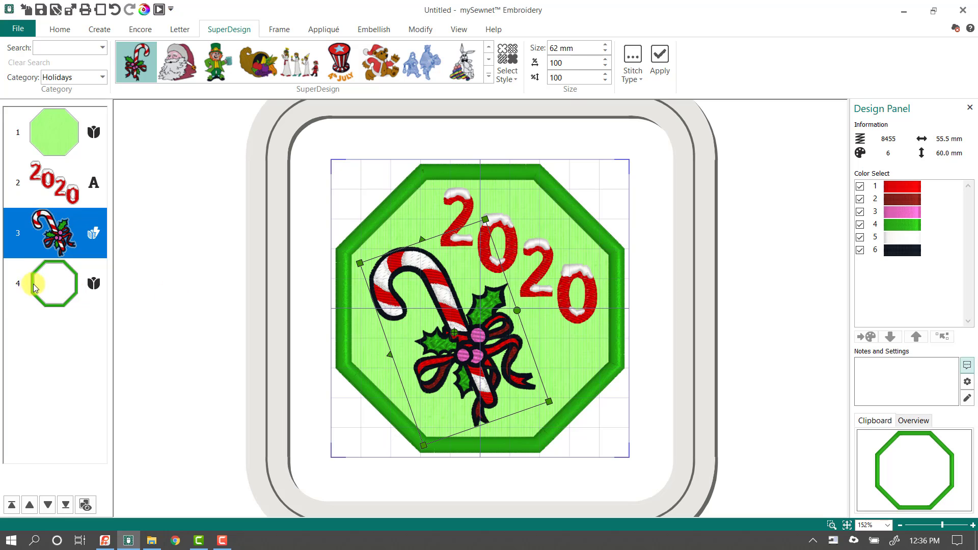
click(75, 293)
click(902, 202)
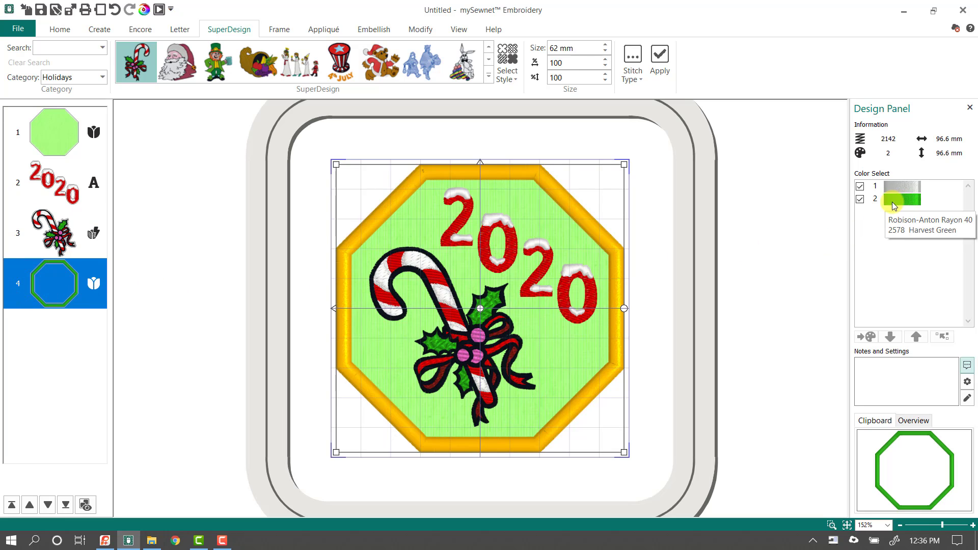
click(48, 231)
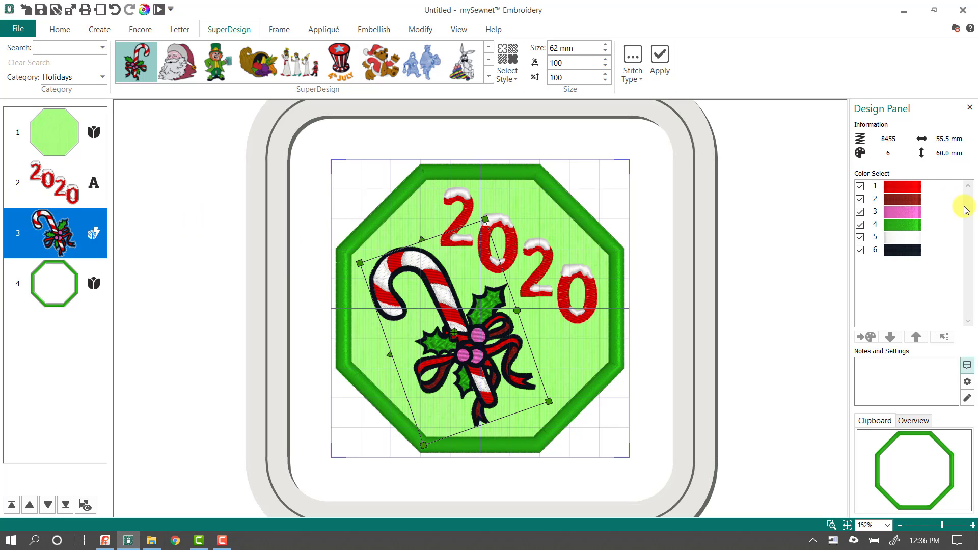
double_click(899, 224)
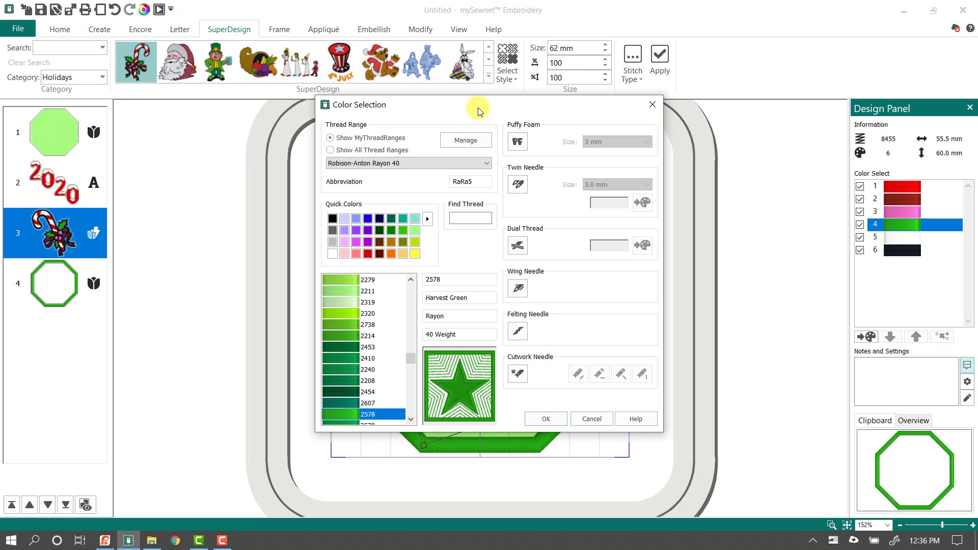
drag(487, 104, 707, 83)
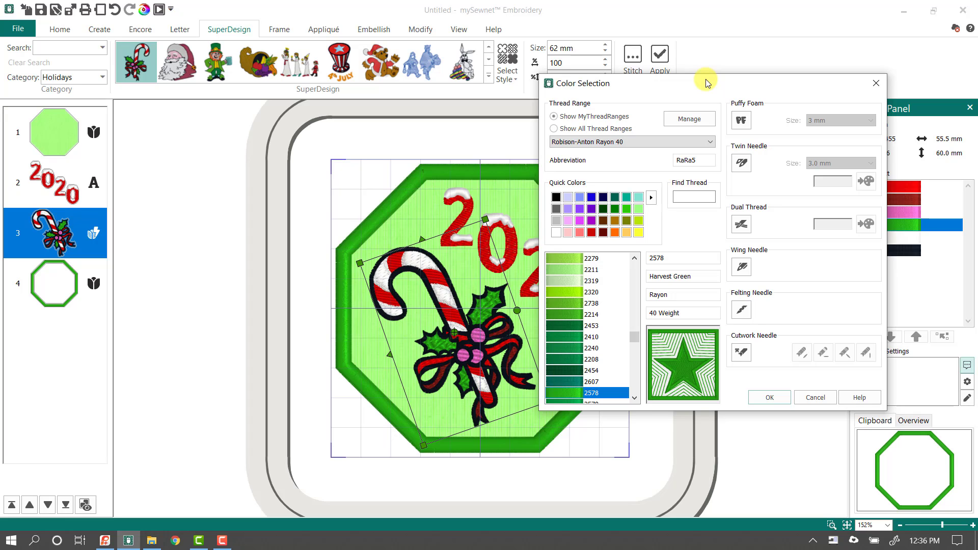
click(595, 337)
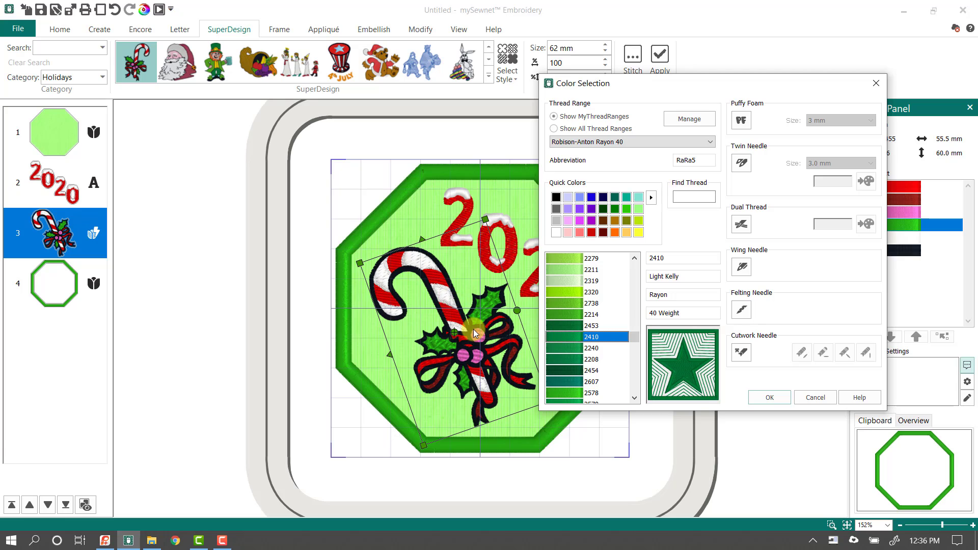
click(769, 398)
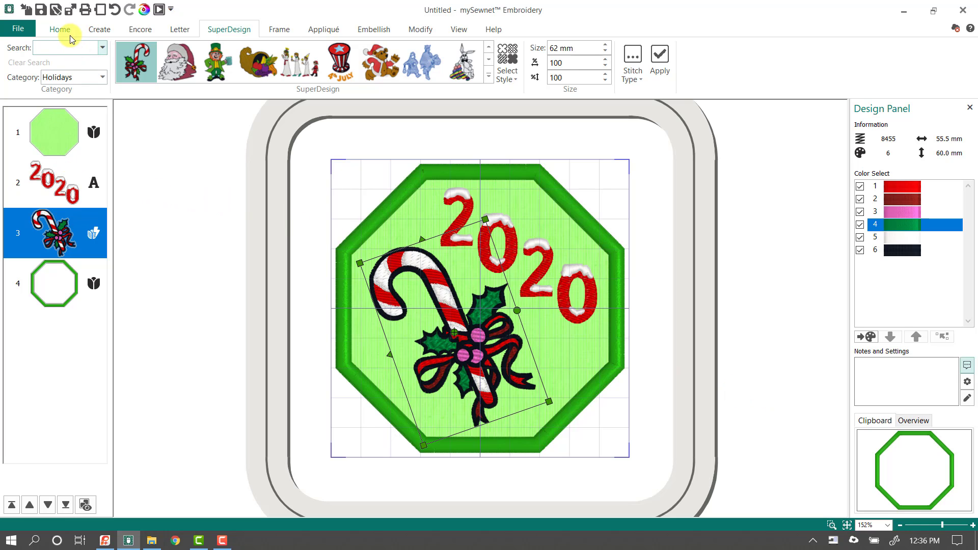
Preview the stitch-out in an enlarged Design Player, stepping back through the border stitching to examine the order
click(69, 34)
click(726, 63)
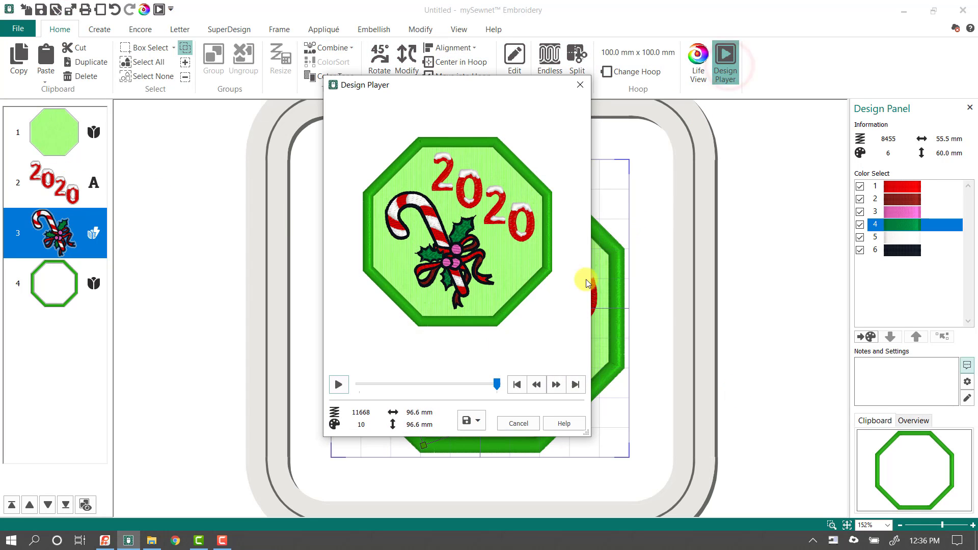
drag(438, 79, 349, 18)
drag(501, 368, 714, 477)
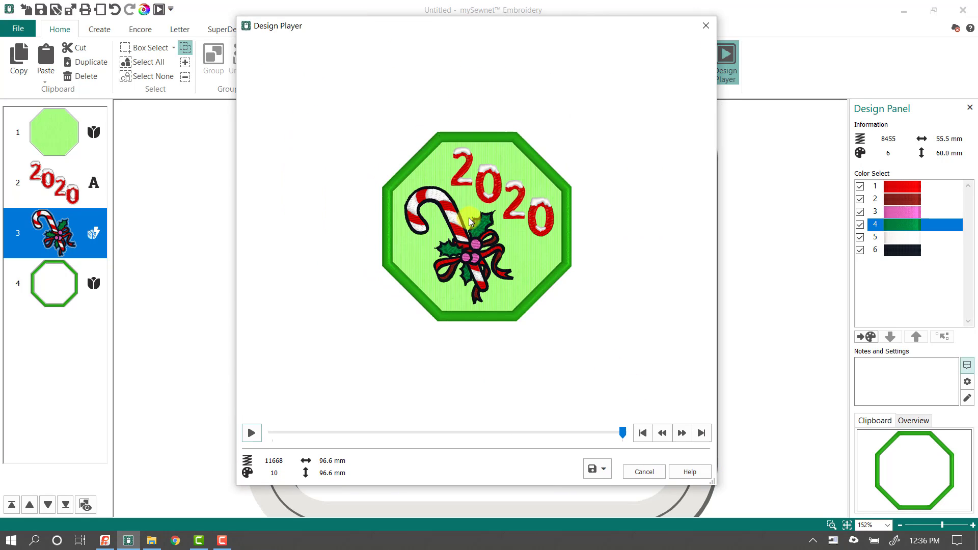
scroll(488, 240, up, 5)
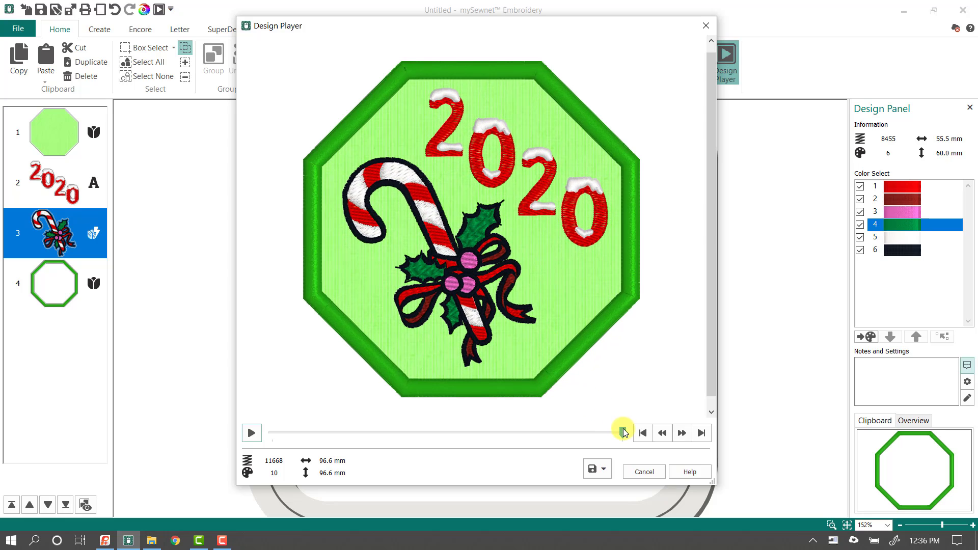
mouse_move(622, 432)
mouse_down()
mouse_move(272, 433)
mouse_move(563, 436)
mouse_up()
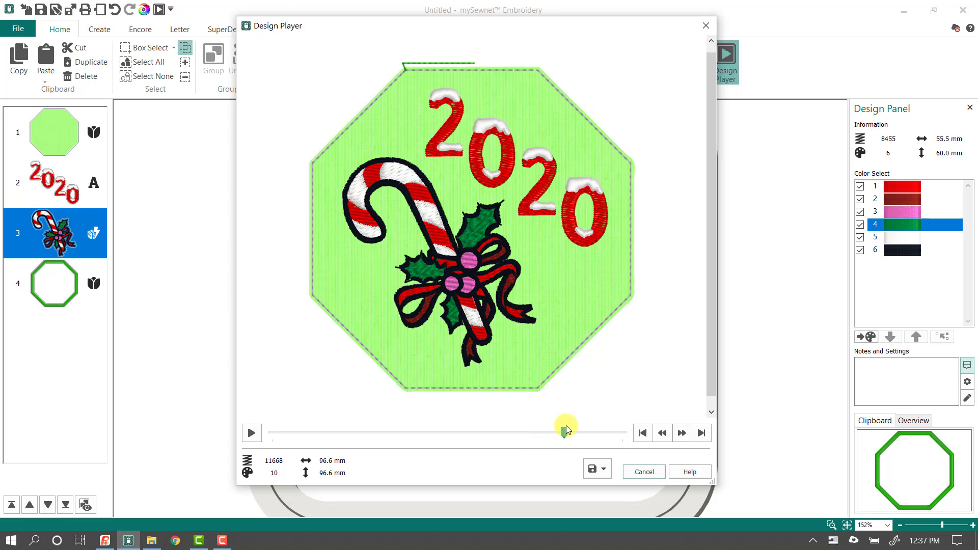
mouse_move(566, 432)
mouse_down()
mouse_move(623, 431)
mouse_move(555, 433)
mouse_up()
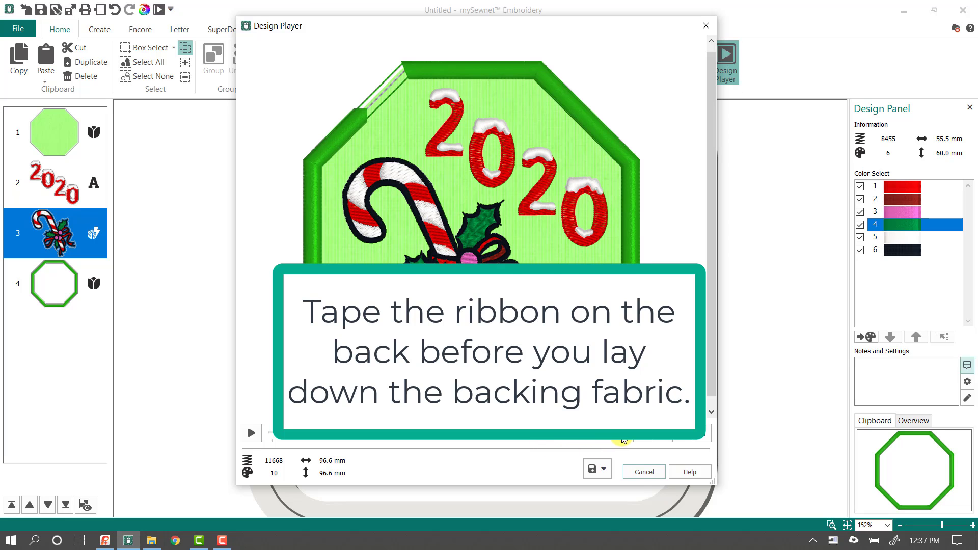
click(641, 473)
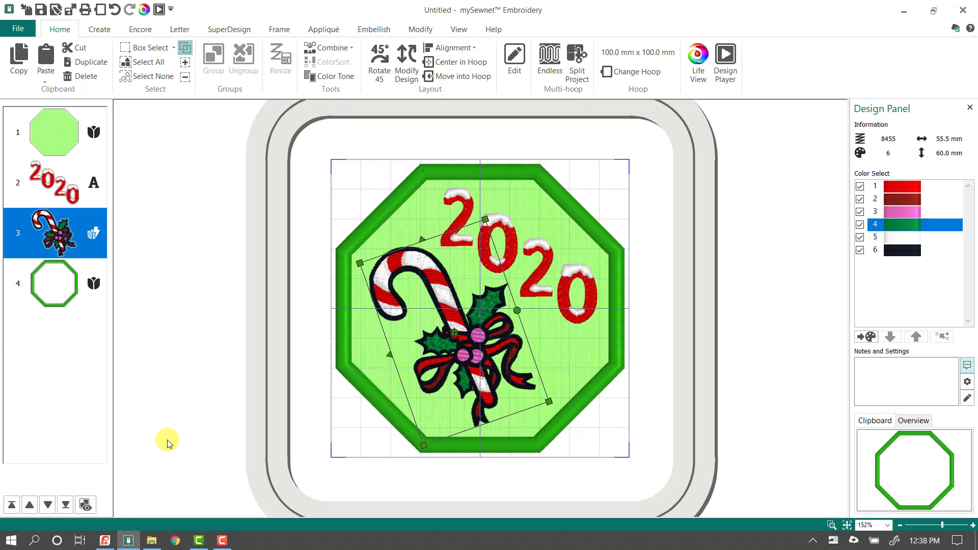
Switch to PREMIER+ 2 Embroidery Ultra, bring the 2020 lettering forward in the layout order and position it inside the octagon
click(105, 540)
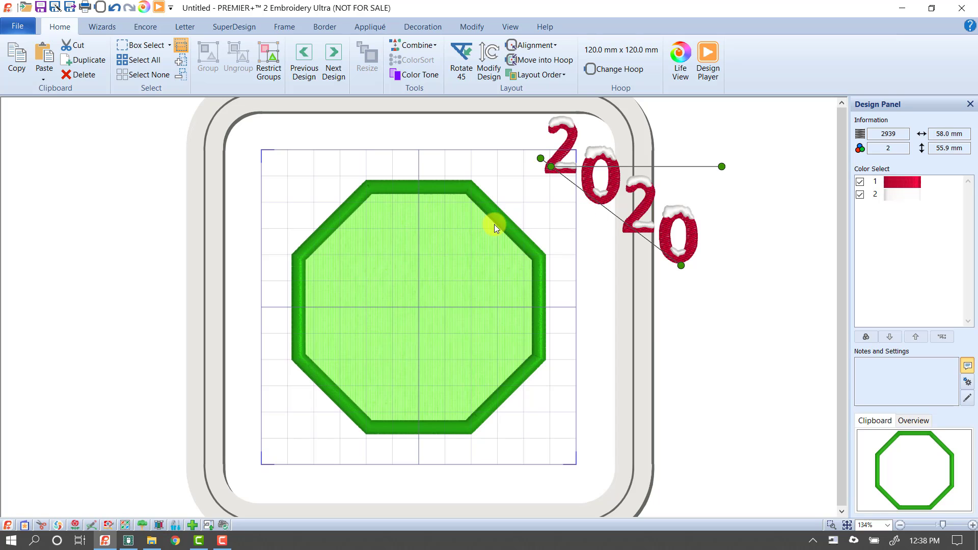
drag(633, 186, 492, 261)
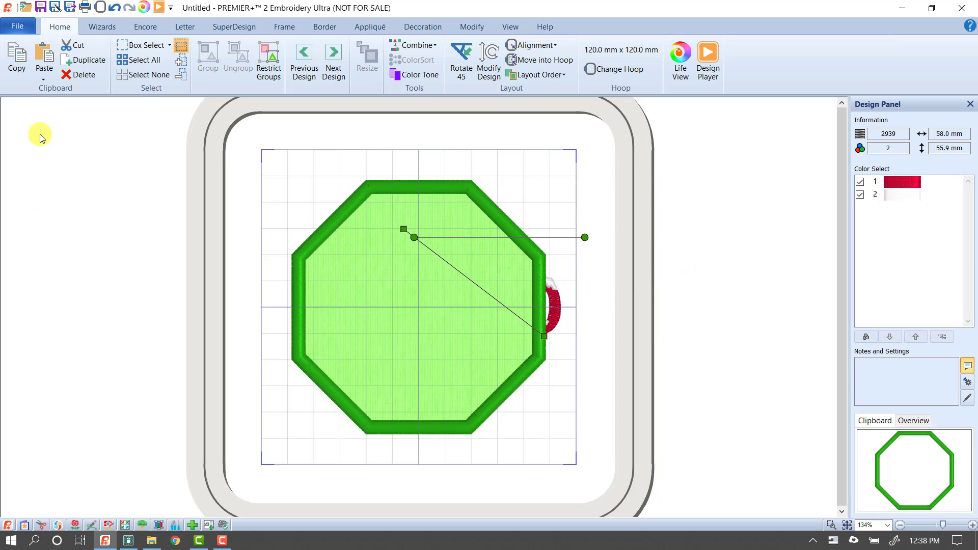
click(563, 76)
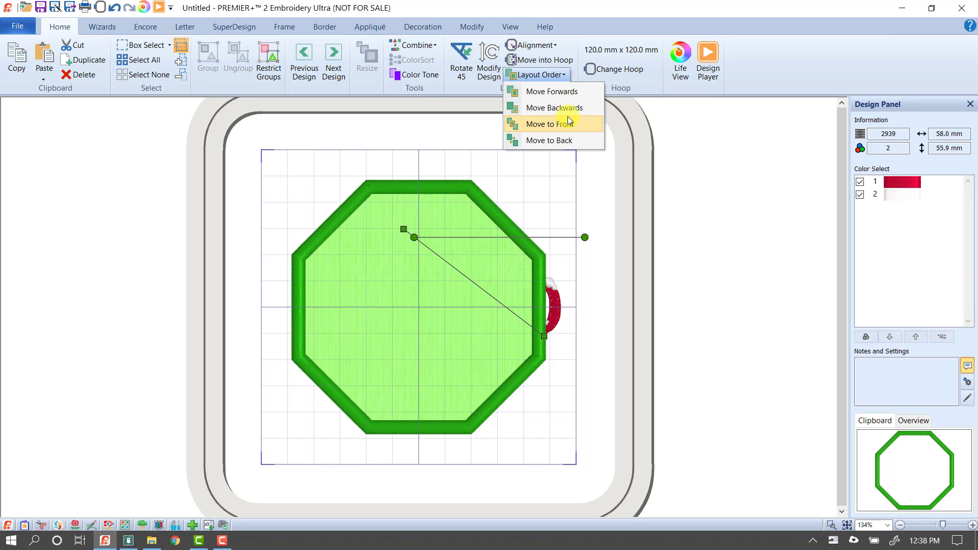
click(569, 91)
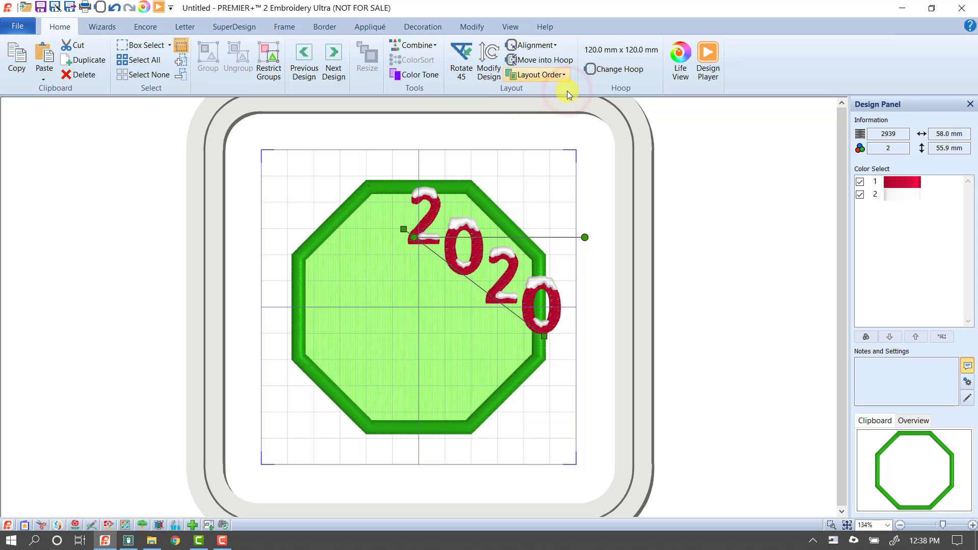
drag(470, 264, 433, 277)
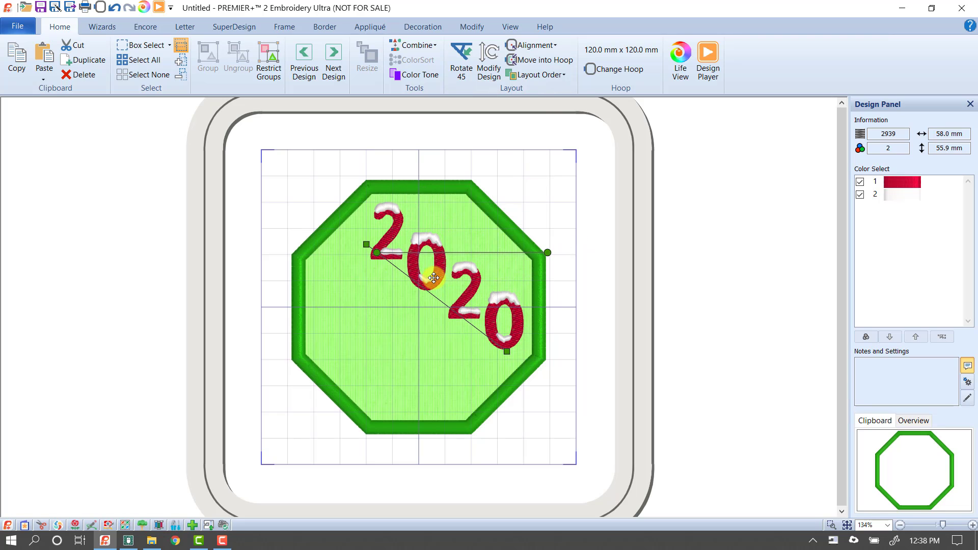
Cut color blocks 3 and 4 out of the octagon appliqué and paste them back as a separate border after the lettering
click(436, 190)
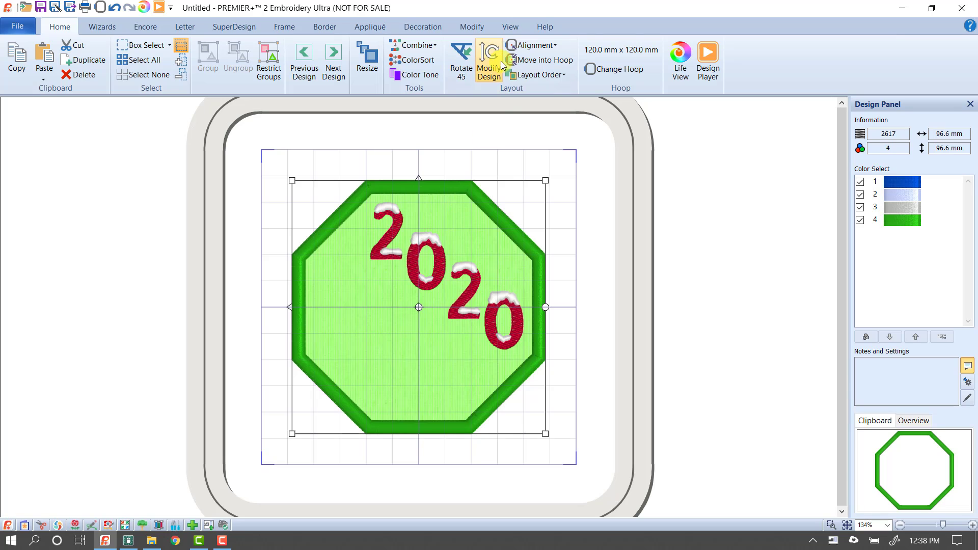
click(479, 26)
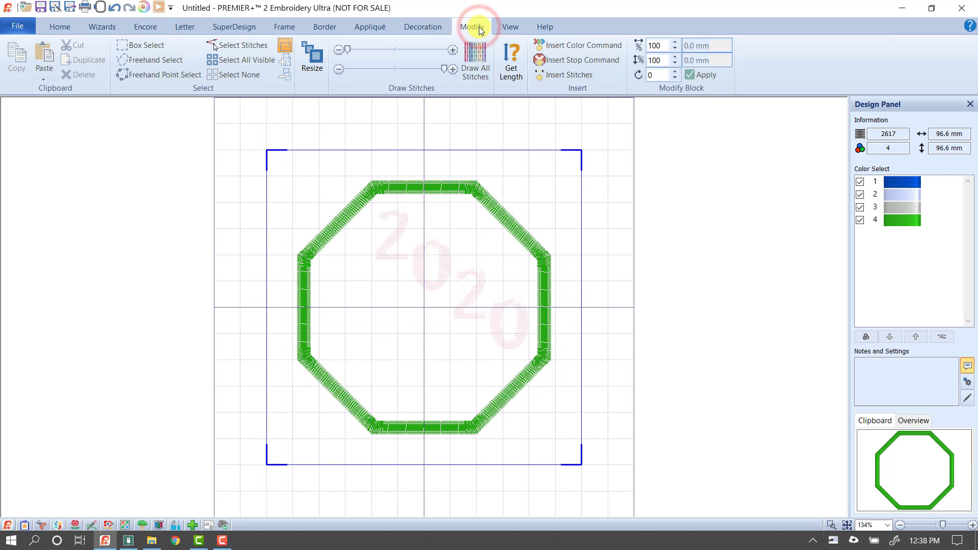
click(859, 182)
click(860, 196)
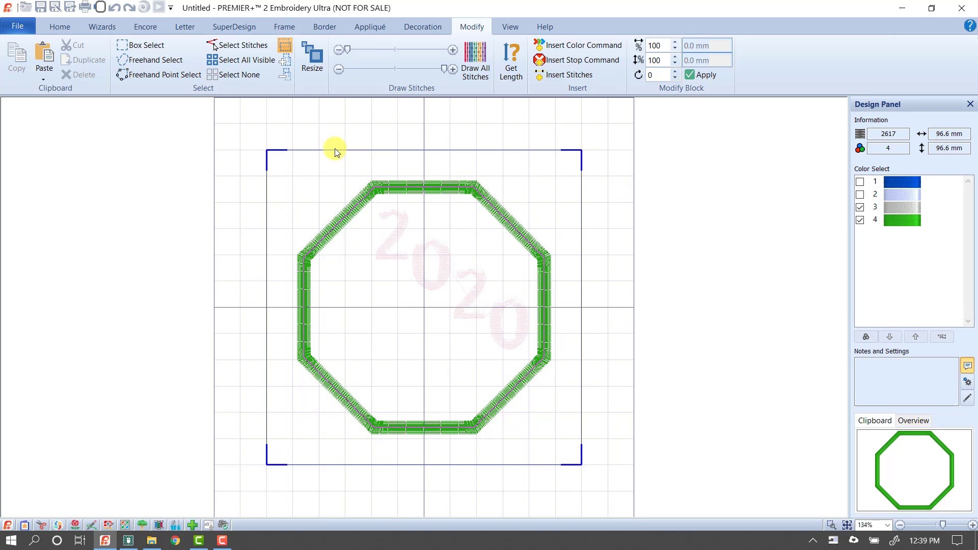
click(245, 61)
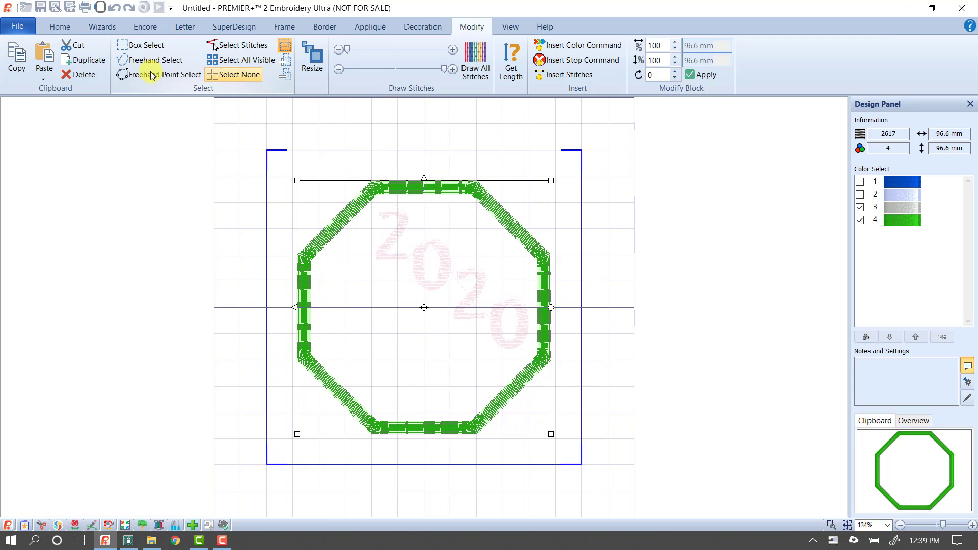
click(71, 45)
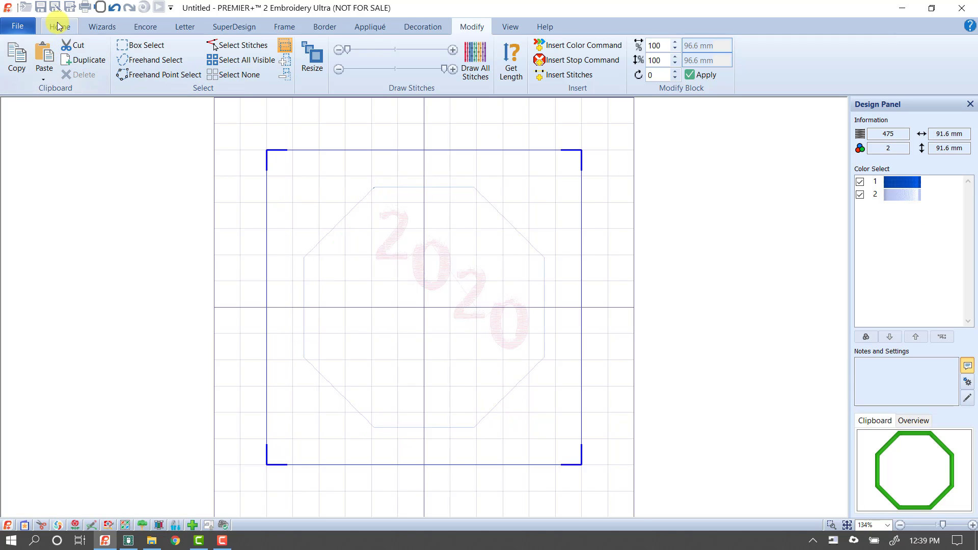
click(58, 27)
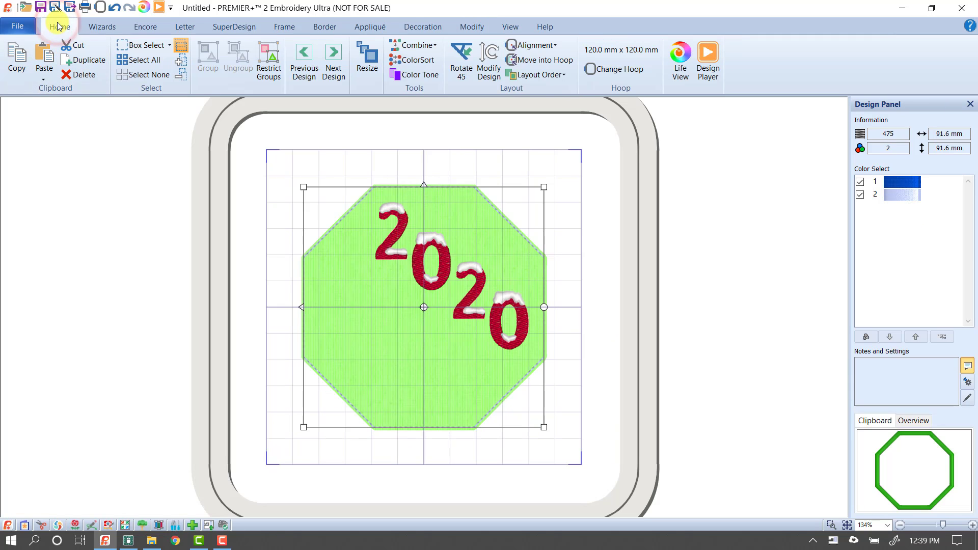
click(50, 55)
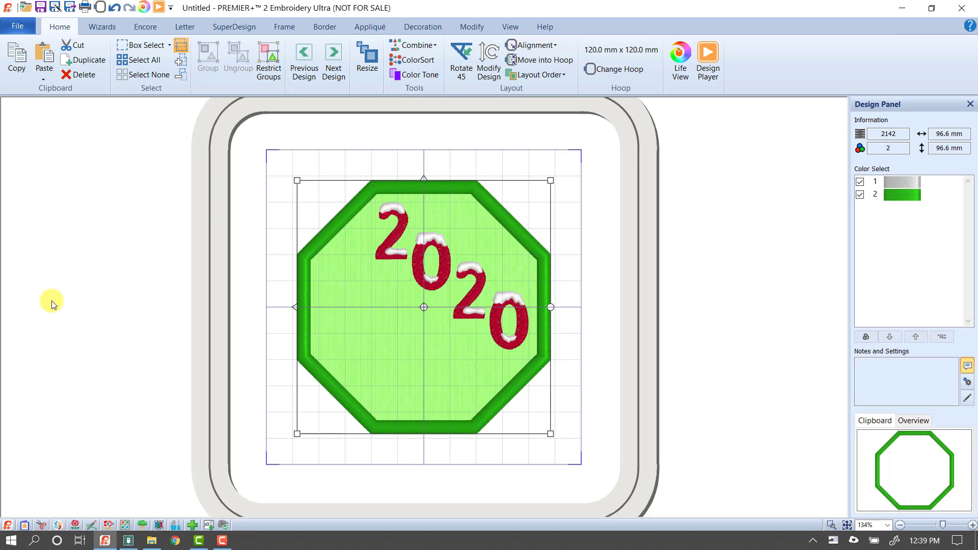
Select all the designs to examine the combined color order, and switch back to mySewnet Embroidery
click(152, 63)
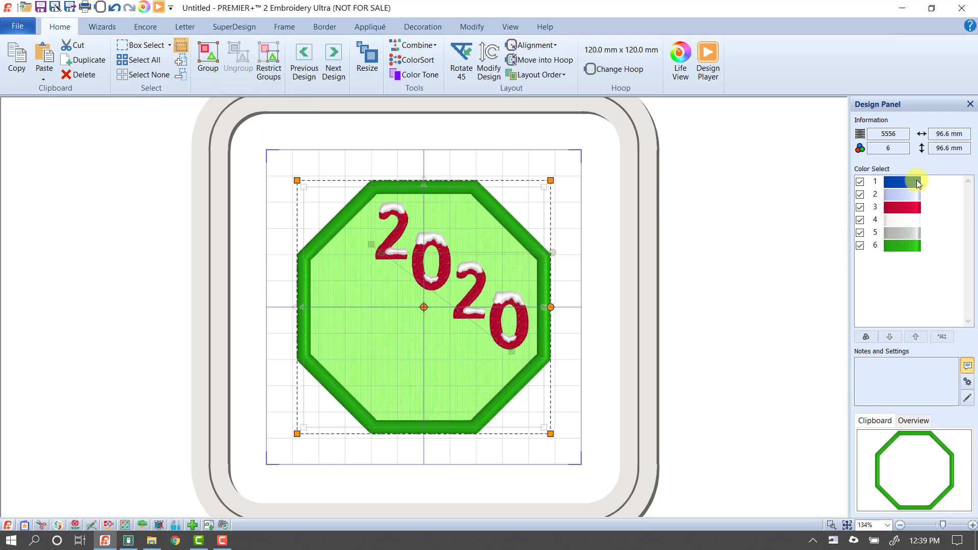
click(921, 247)
click(937, 246)
click(129, 540)
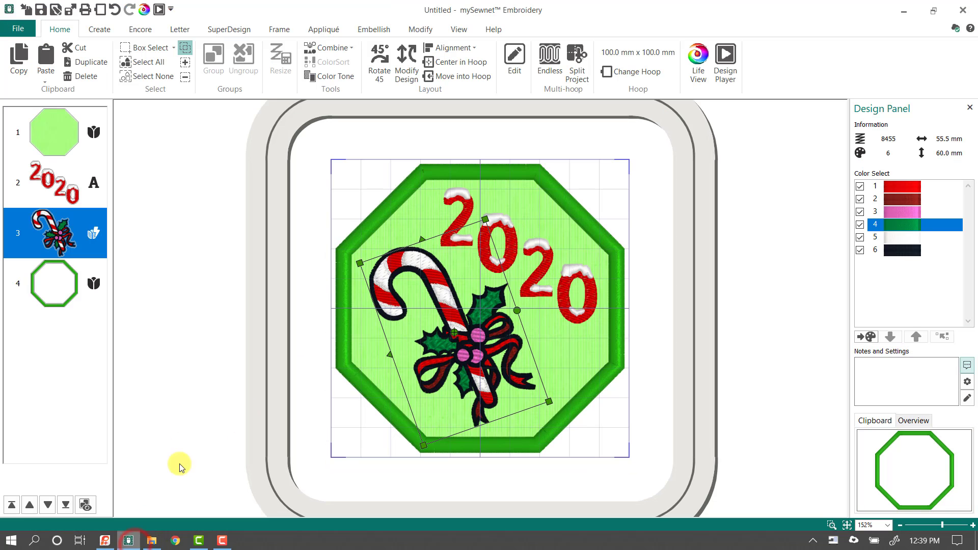